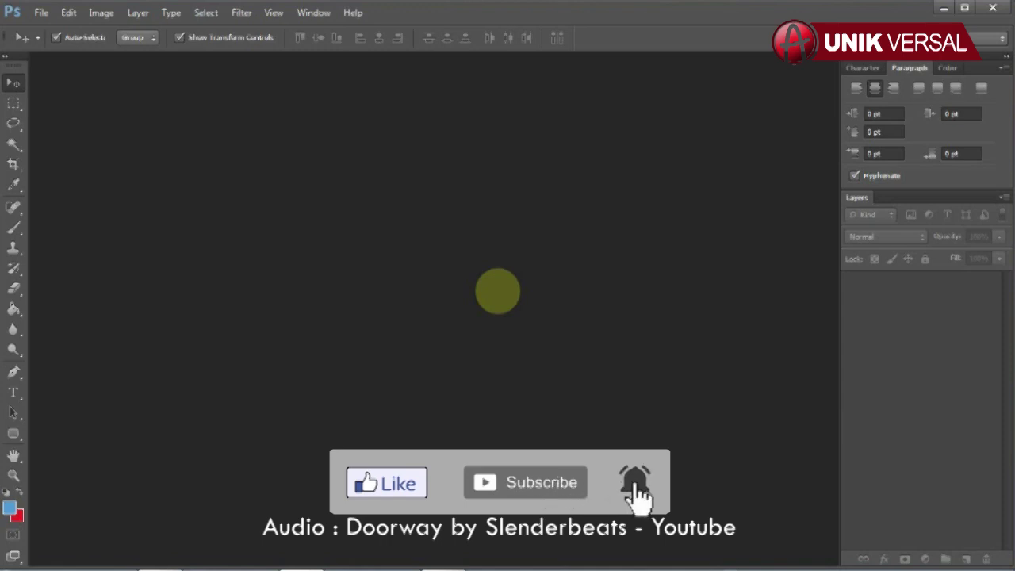
Open ERBA 2409 COVER.psd and ERBA 2409 ISI.psd together from File > Open.
click(40, 13)
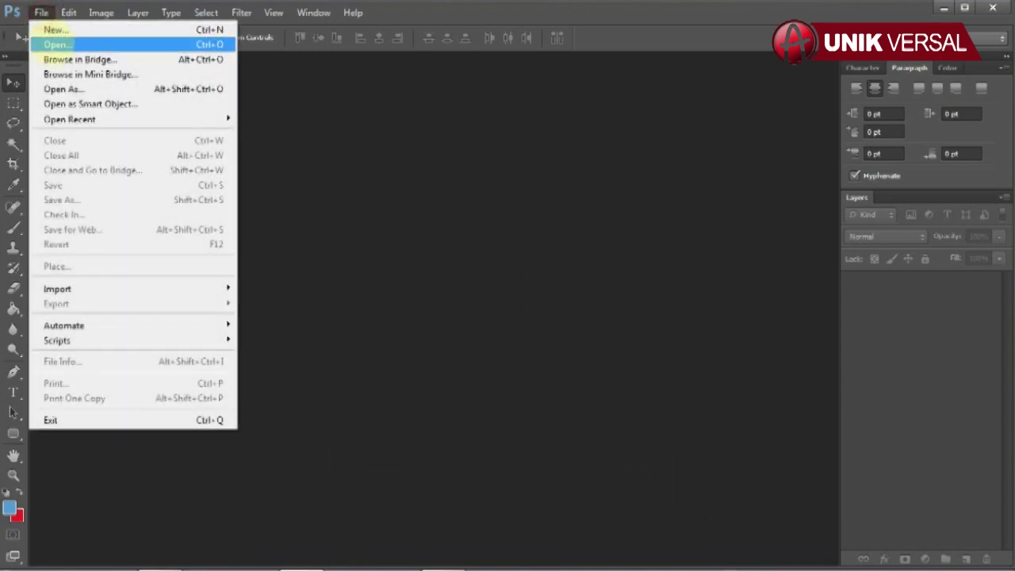
click(55, 44)
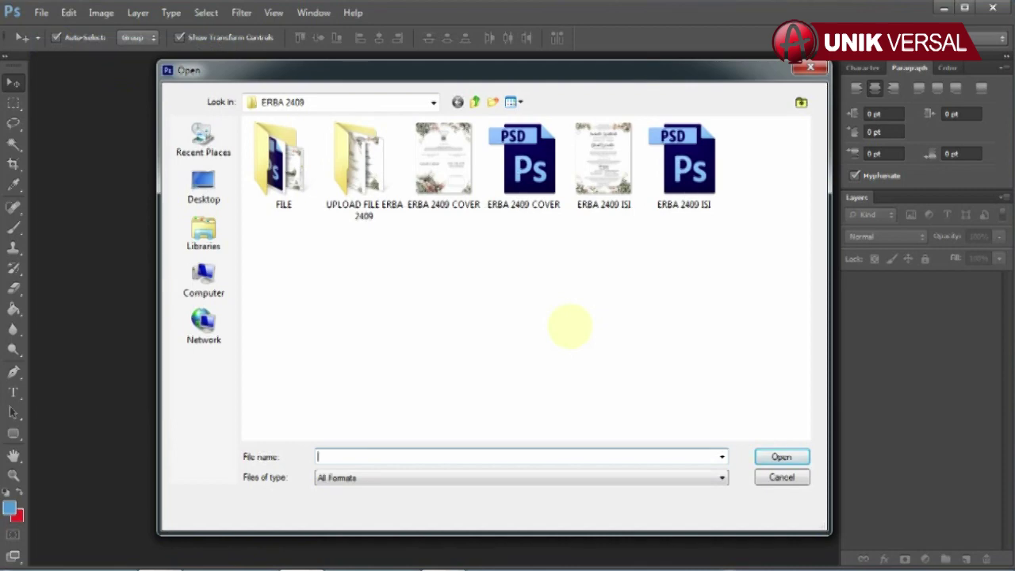
click(523, 167)
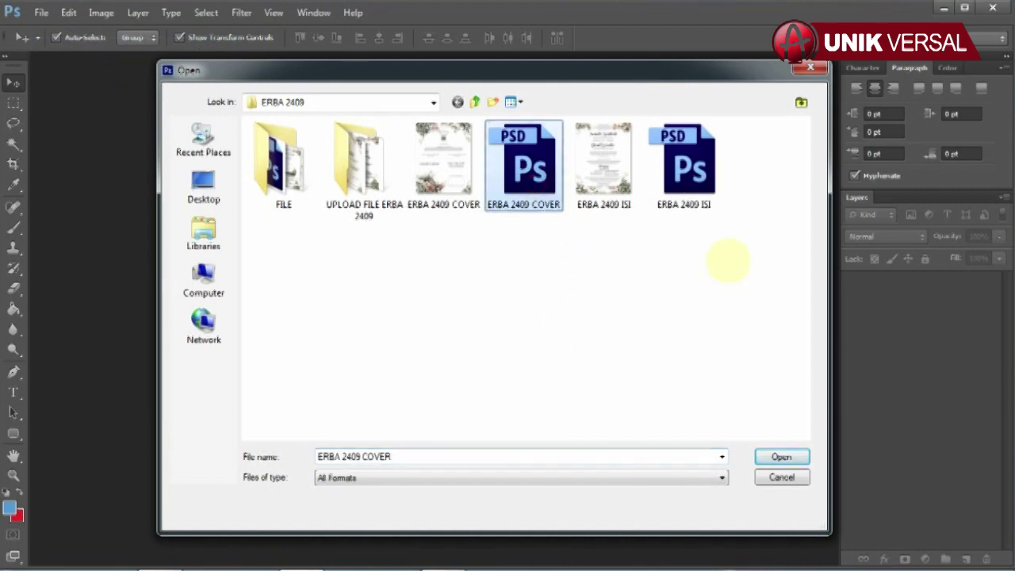
ctrl+click(688, 181)
click(780, 457)
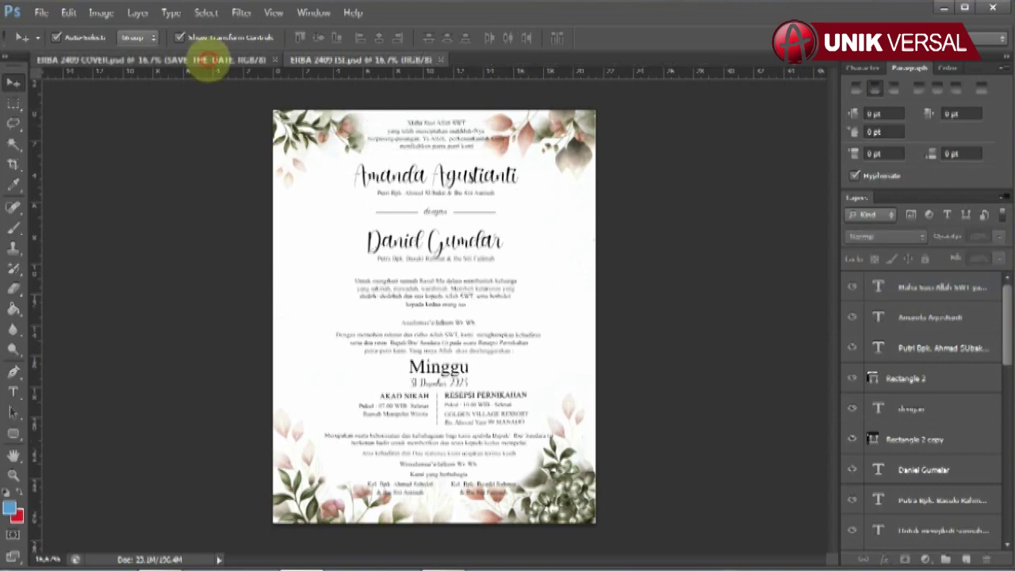
On the COVER document, retype the heading as 'SAVE THE DATE'.
click(209, 57)
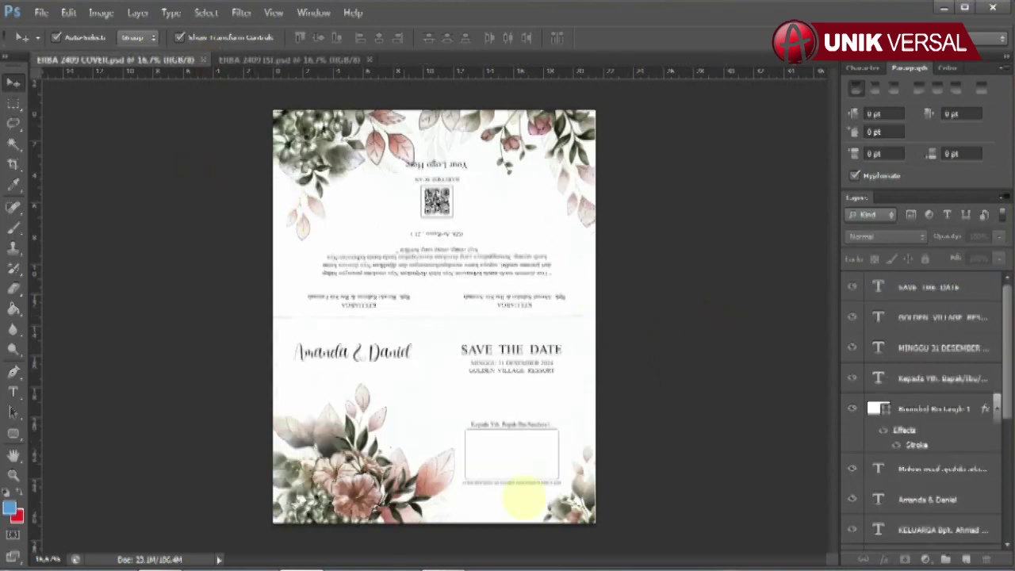
scroll(405, 428, up, 3)
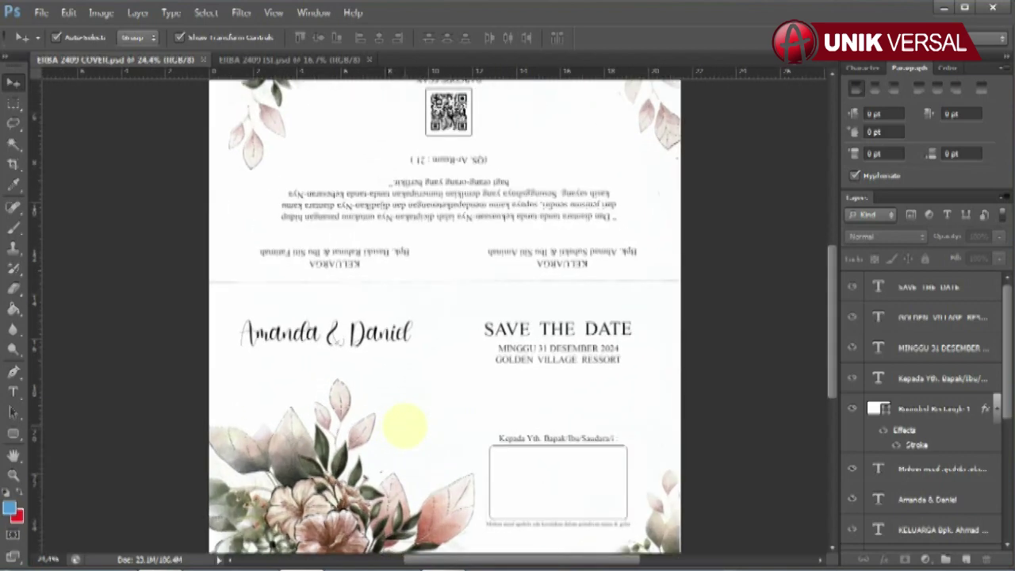
scroll(404, 426, down, 2)
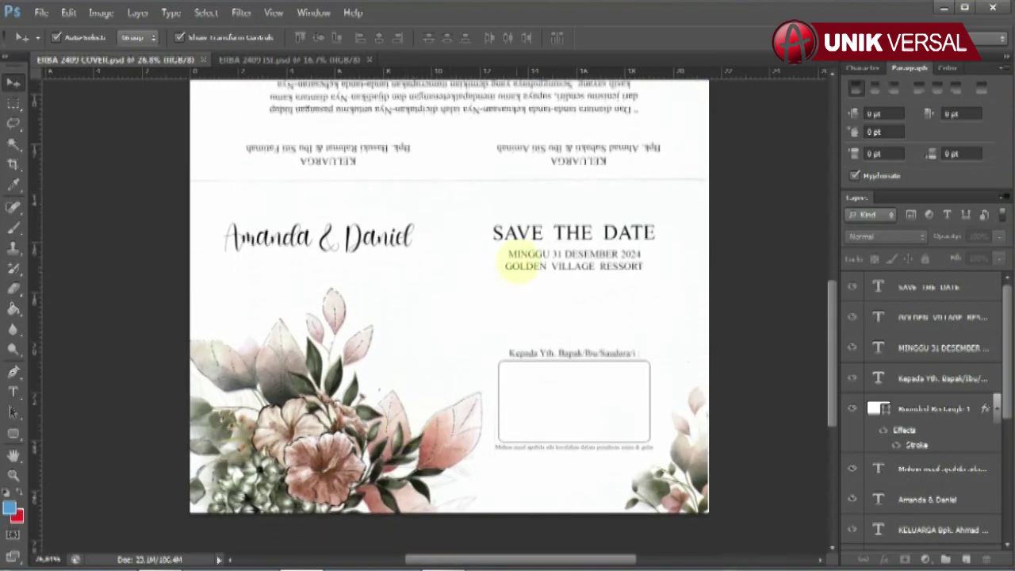
click(543, 240)
click(12, 392)
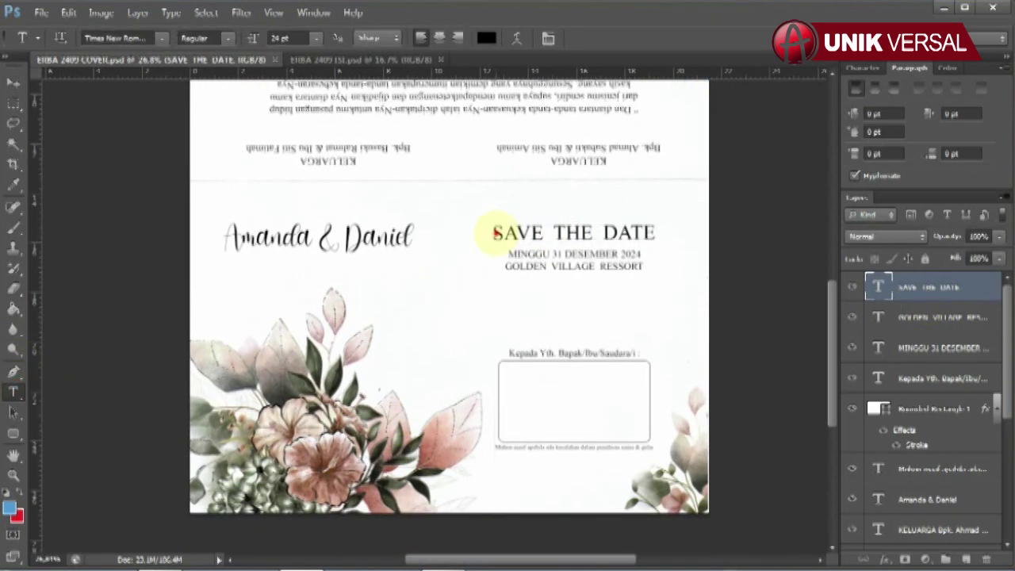
drag(499, 233, 747, 243)
text(SAVE THE)
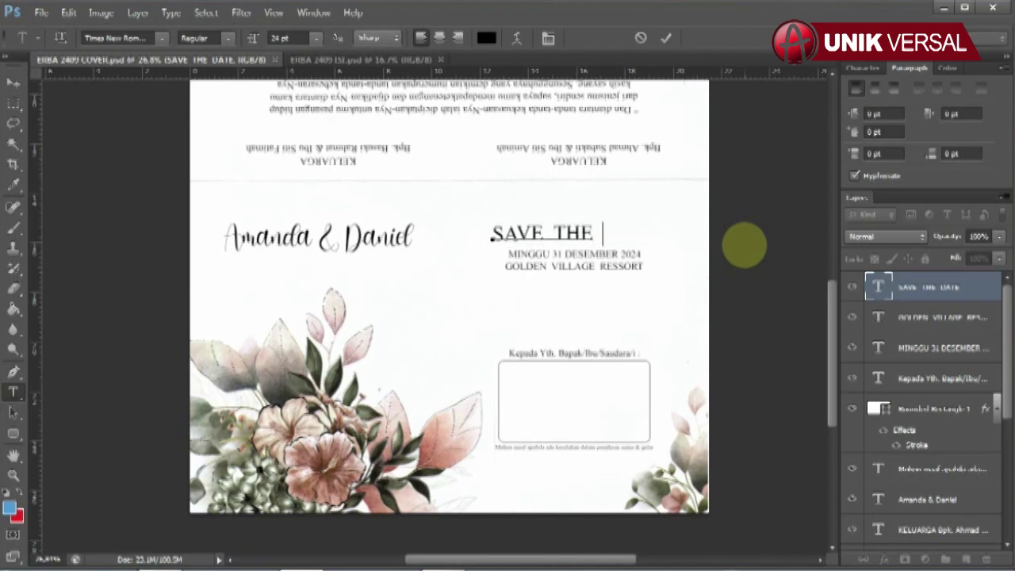
text( DATE)
click(13, 82)
Retype the cover's date line, starting with 'Minggu'.
click(609, 258)
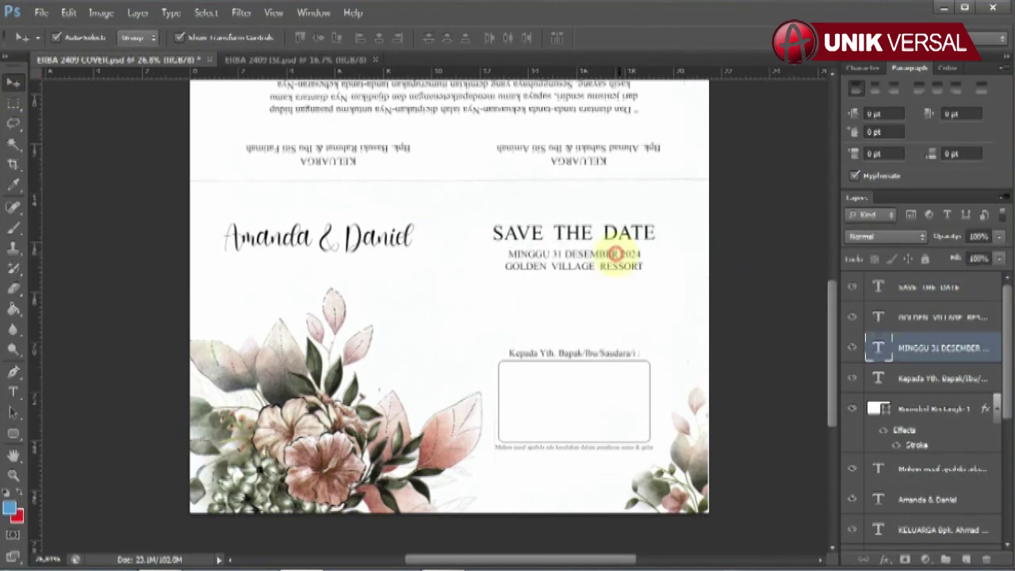
click(12, 391)
drag(507, 254, 755, 280)
text(Minggu)
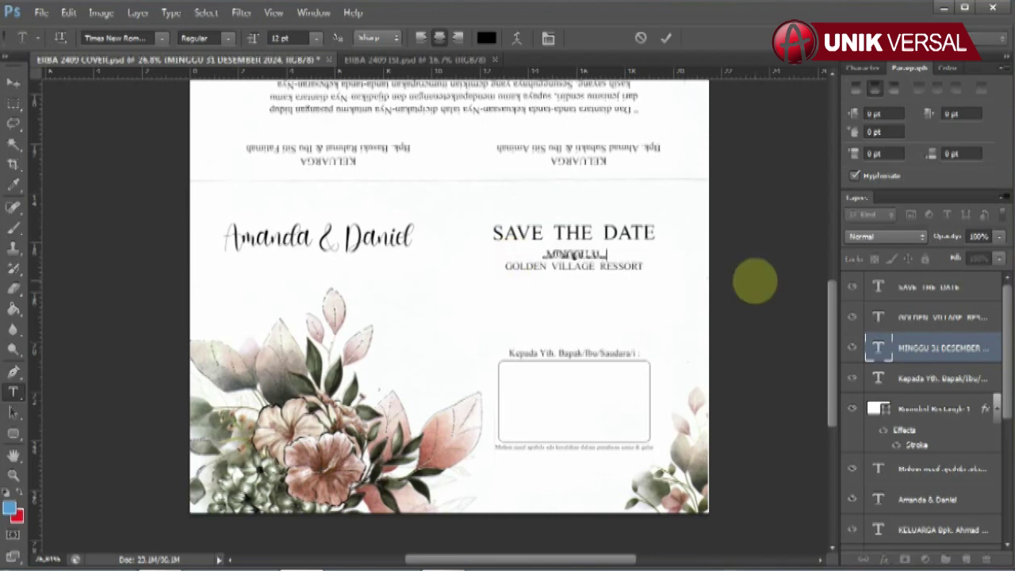
click(12, 83)
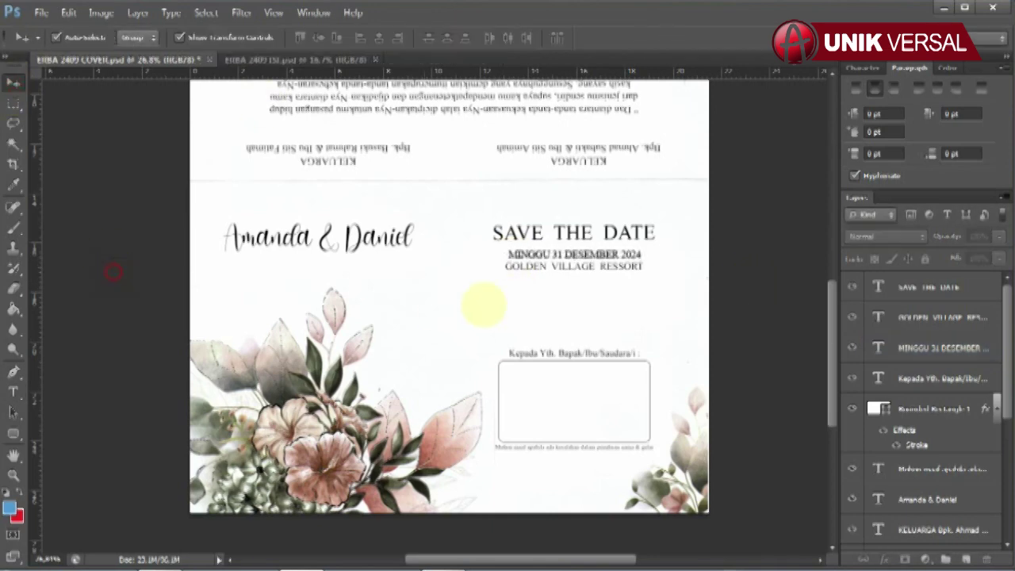
Retype the venue line as 'GOLDEN VILLAGE RESSORT'.
click(582, 267)
click(13, 392)
drag(507, 267, 747, 276)
text(GOLDEN VILLAG)
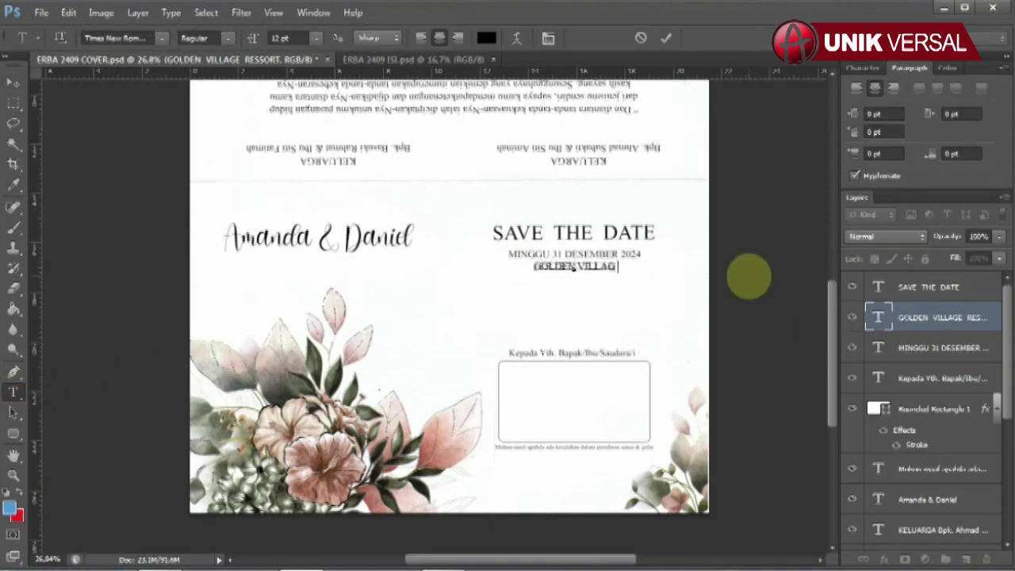
text(E RESSORT)
click(13, 82)
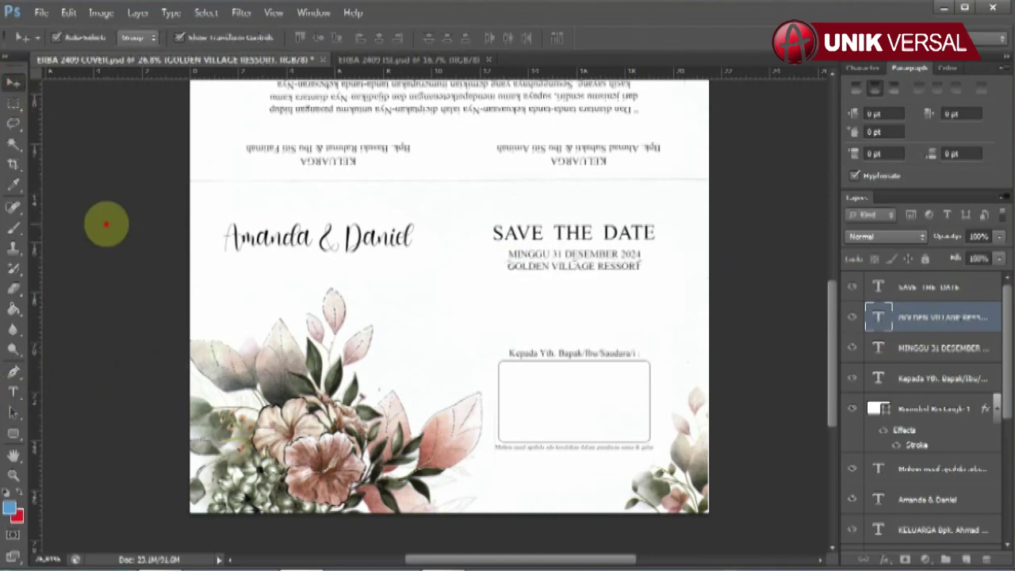
Replace the couple's script names with 'Amanda & Daniel'.
click(230, 237)
click(13, 391)
drag(230, 237, 475, 249)
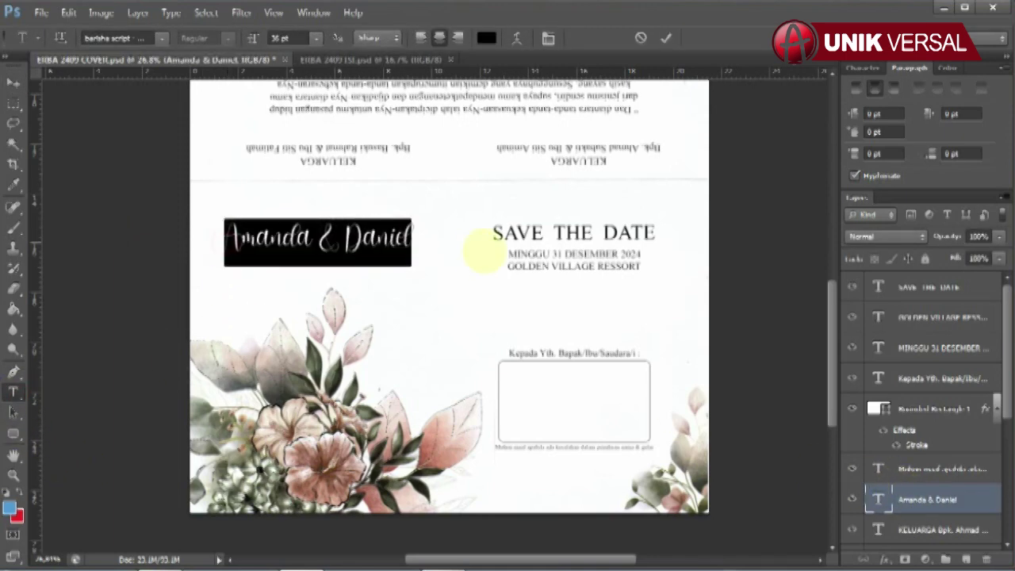
text(Amanda & Daniel)
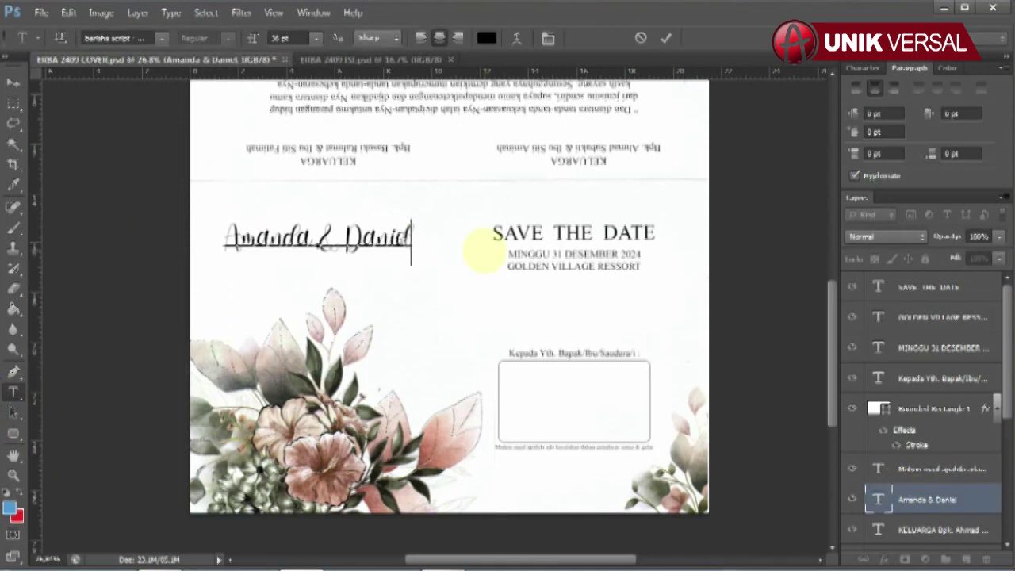
click(13, 82)
click(479, 335)
scroll(462, 238, up, 5)
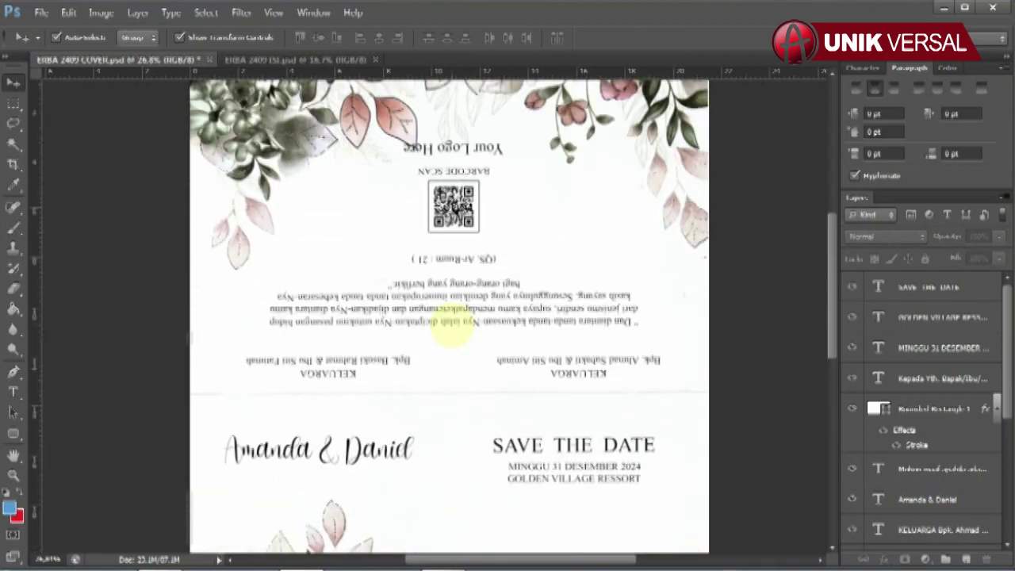
click(101, 13)
Rotate the cover canvas 180° with Image Rotation.
mouse_move(119, 152)
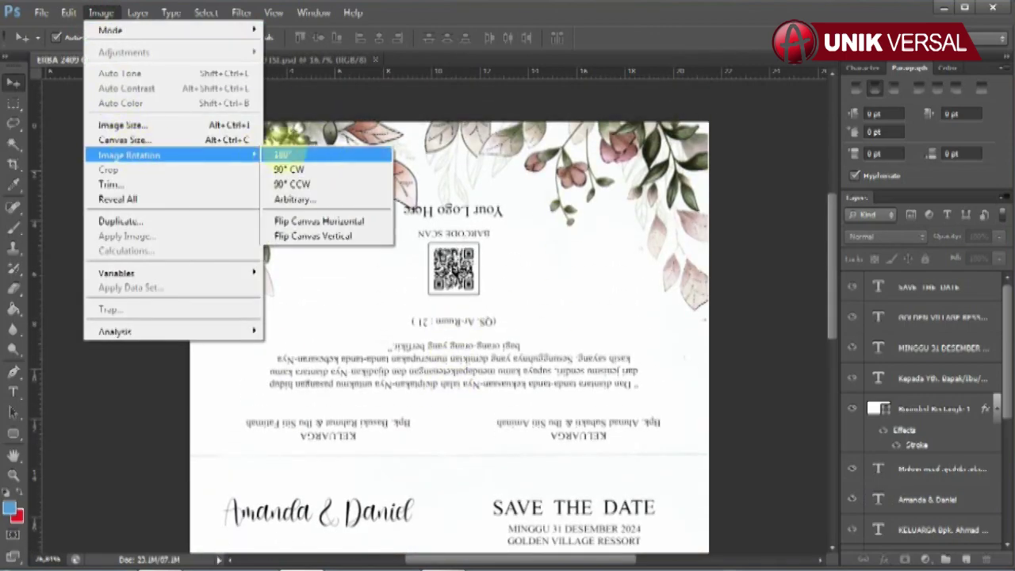
click(292, 121)
scroll(453, 351, down, 5)
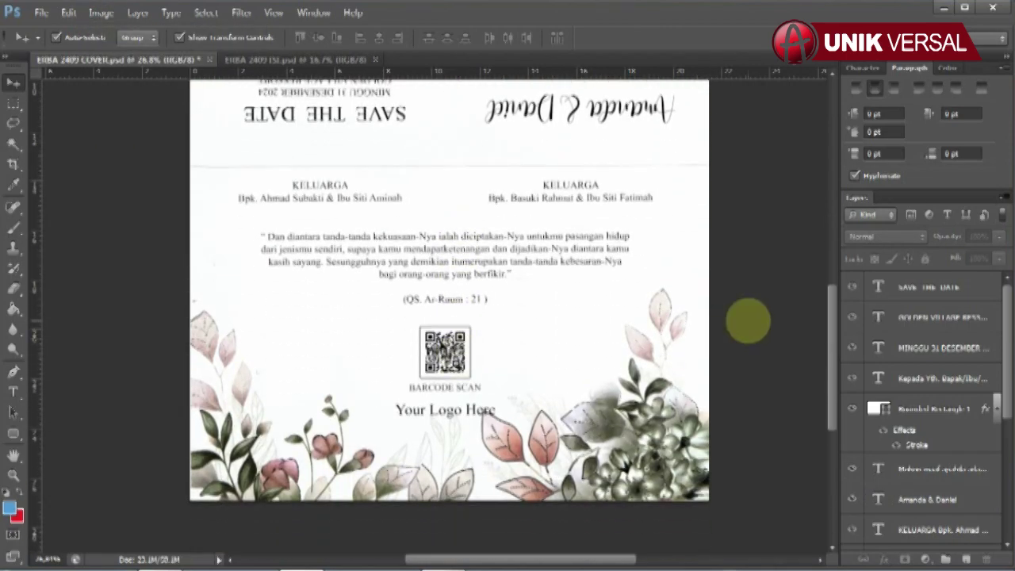
click(322, 189)
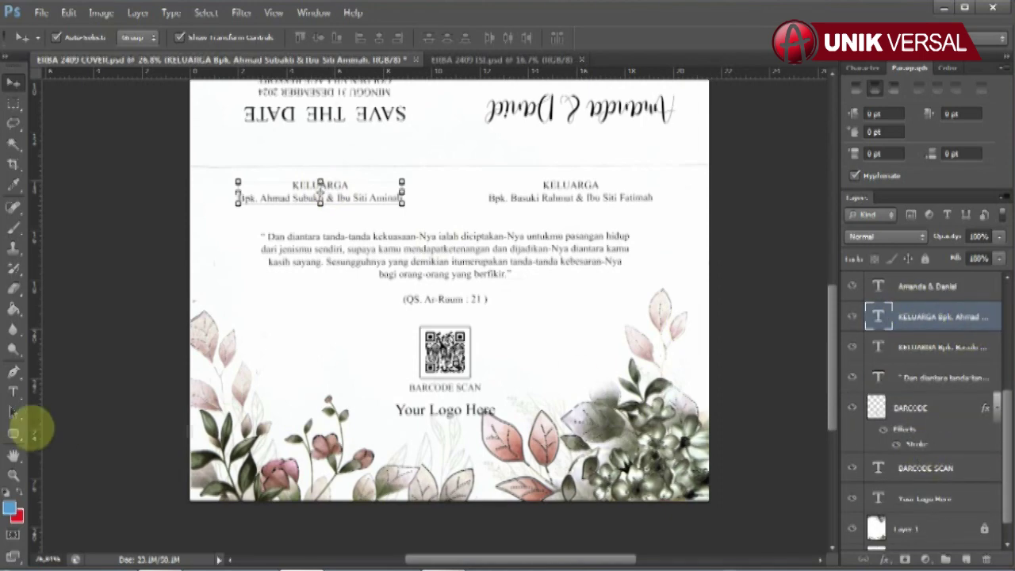
click(12, 392)
click(290, 186)
drag(263, 198, 487, 199)
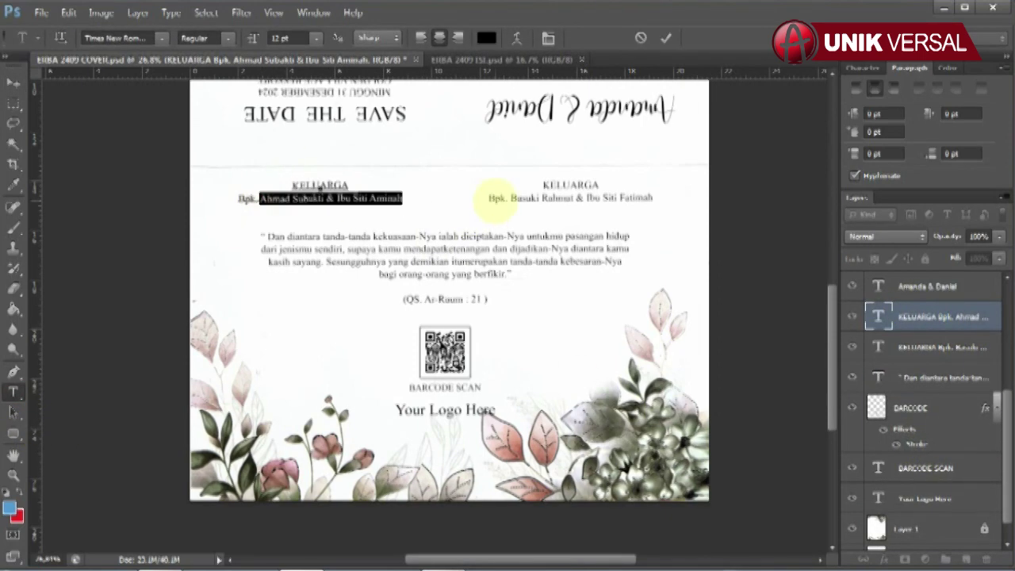
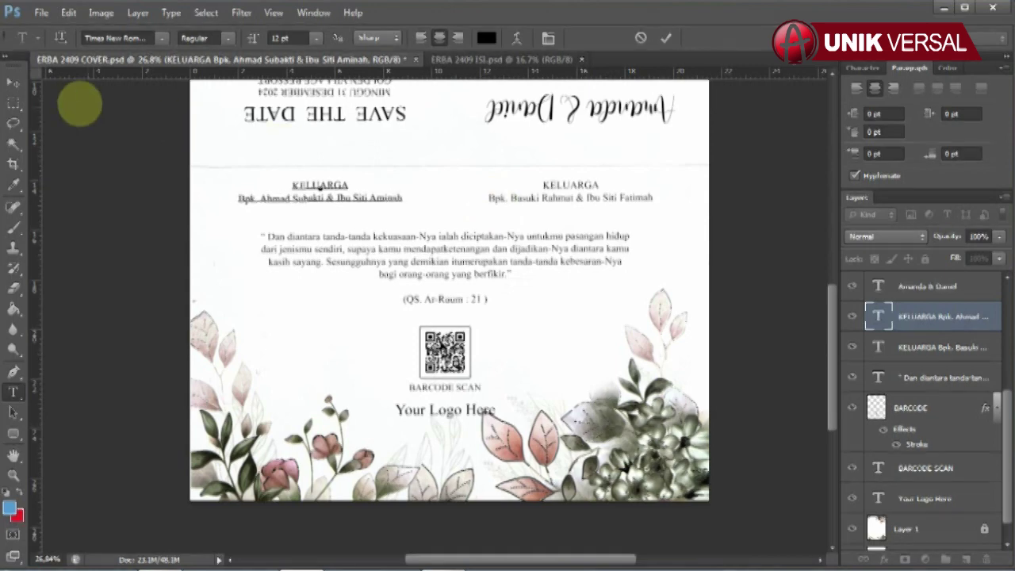
click(13, 82)
click(498, 196)
click(13, 392)
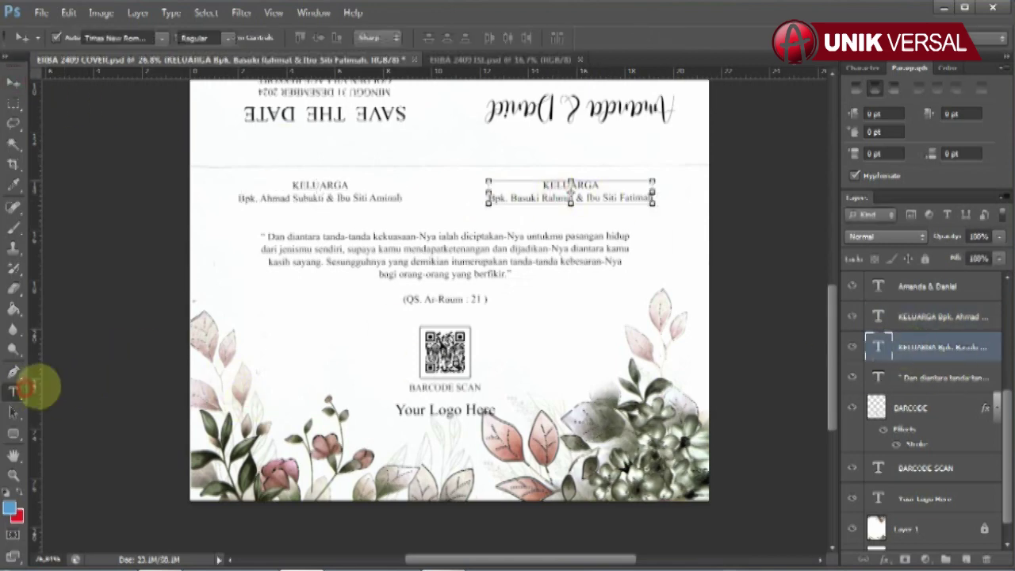
click(526, 183)
drag(511, 198, 721, 228)
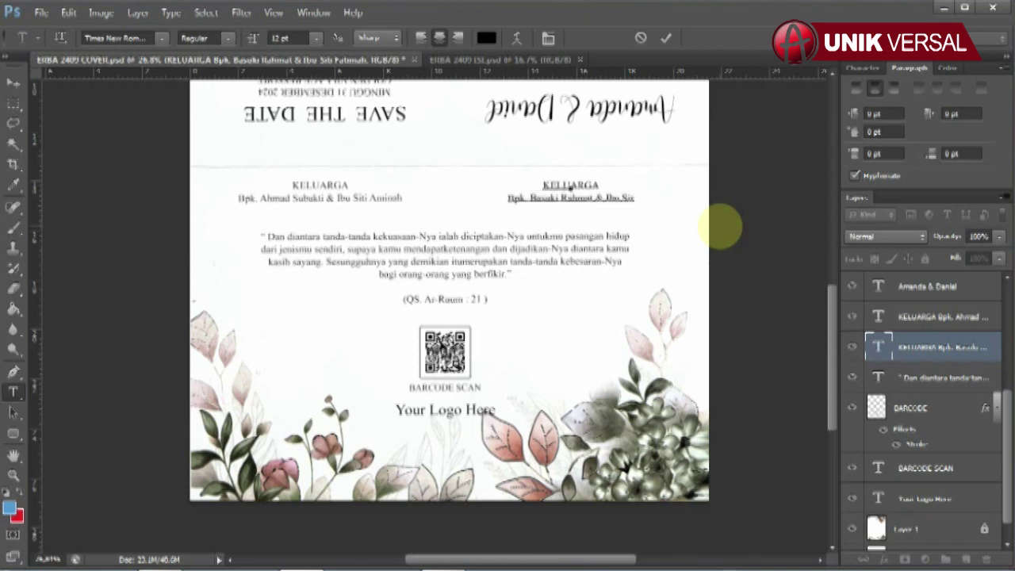
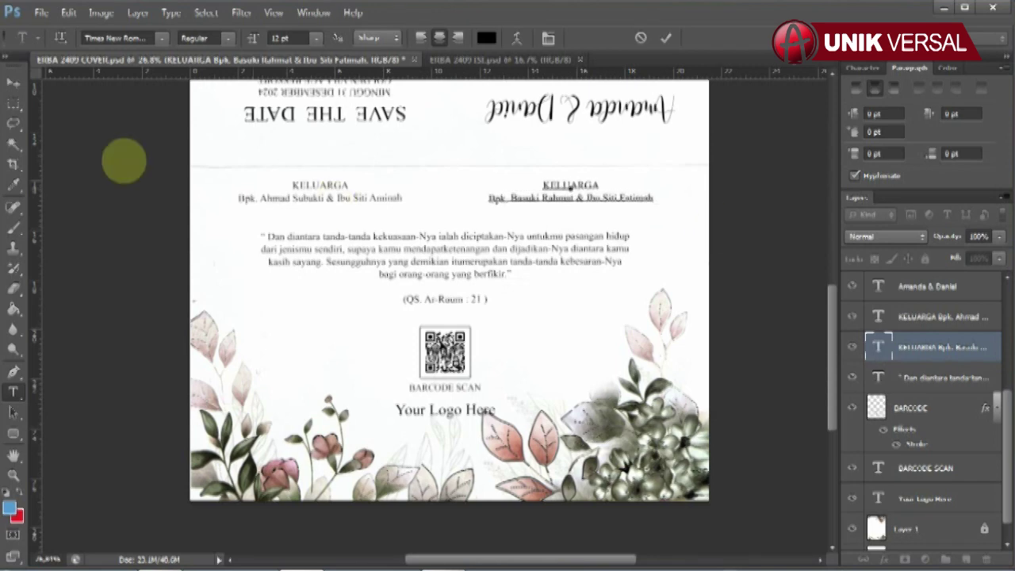
Commit the family names, toggle the Quran quote's visibility and inspect the barcode layers.
click(13, 82)
click(431, 238)
click(851, 378)
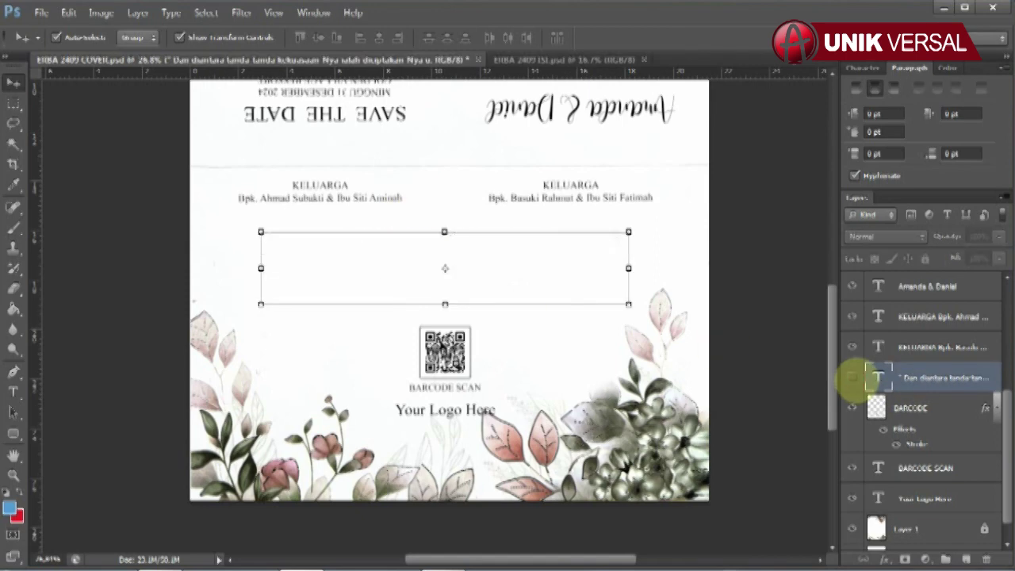
click(851, 377)
click(531, 355)
click(844, 405)
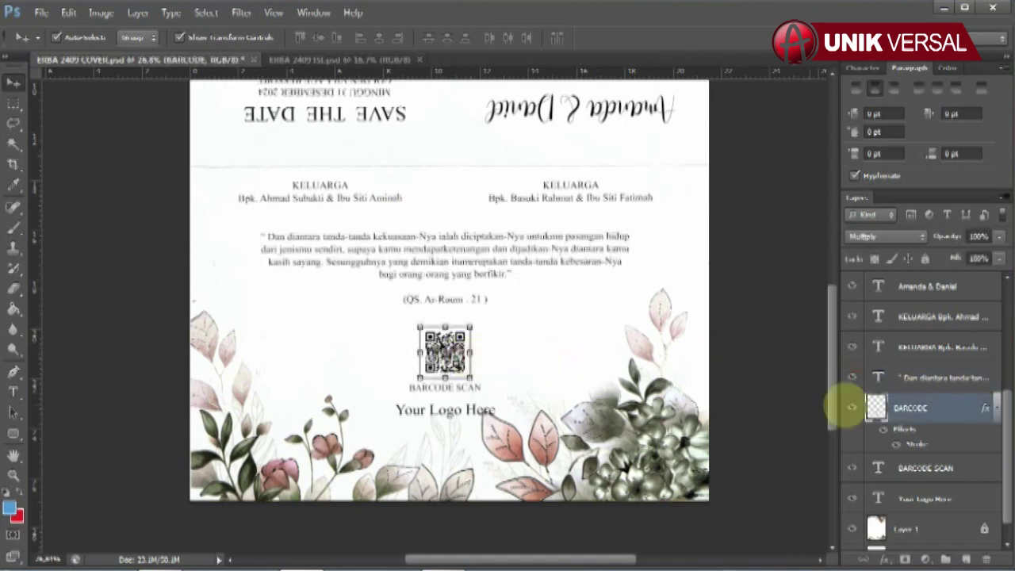
click(880, 468)
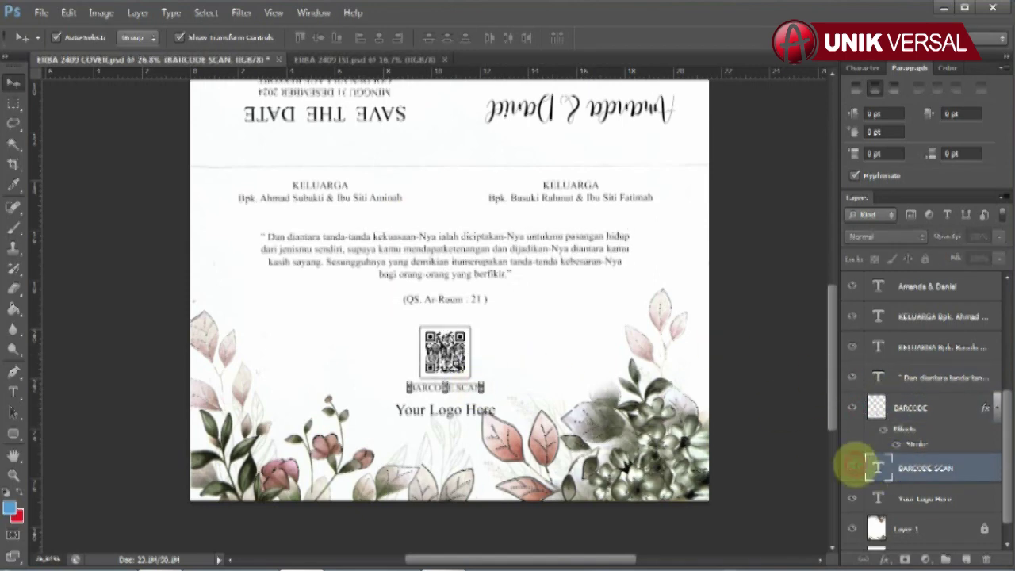
Retype the logo line as 'Your Logo Here'.
click(872, 498)
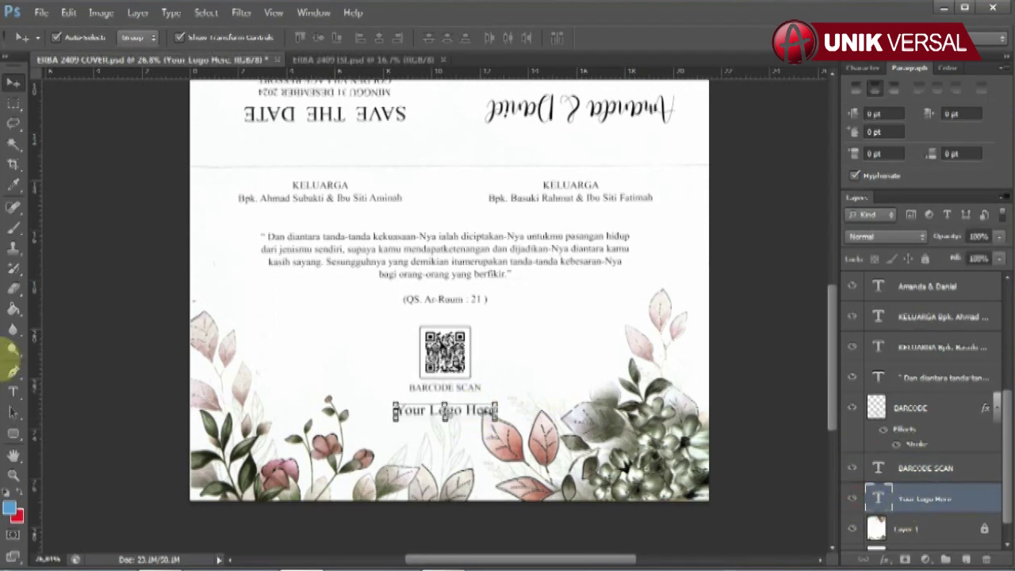
click(14, 391)
drag(388, 412, 497, 412)
click(450, 410)
key(ctrl+a)
text(Your)
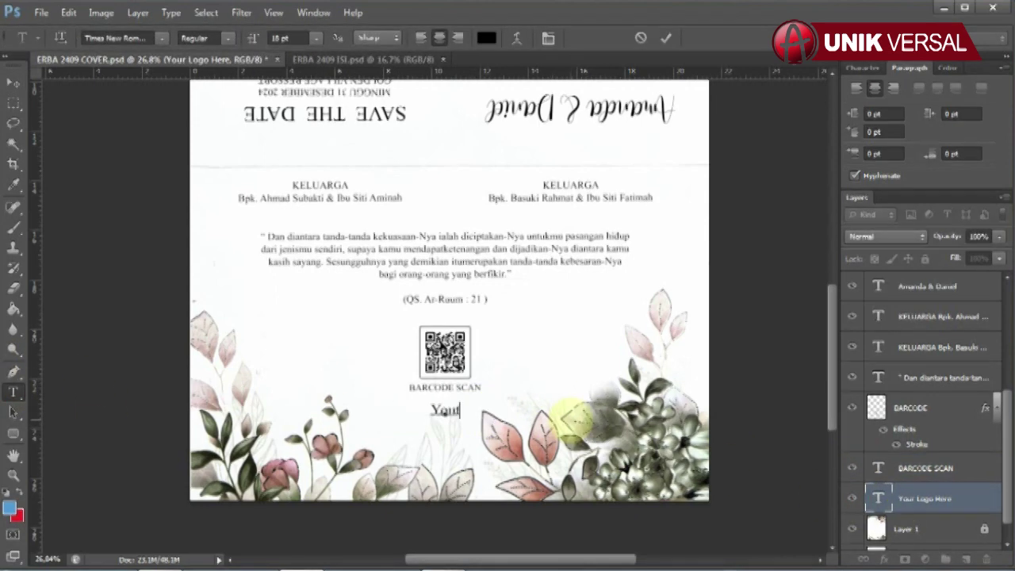
text( Logo Here)
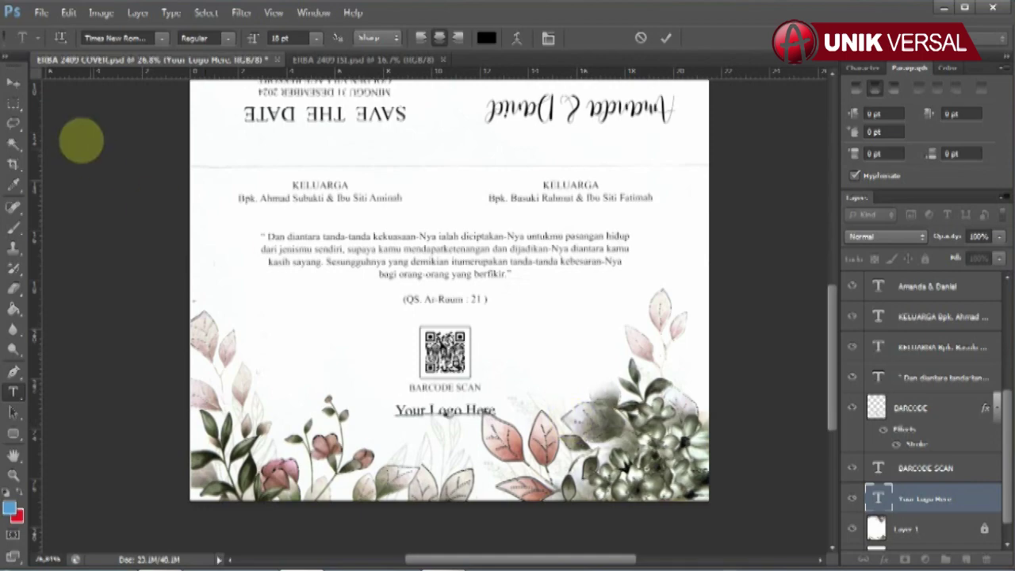
click(14, 83)
Rotate the cover 180° back upright and switch to ERBA 2409 ISI.
scroll(453, 340, down, 3)
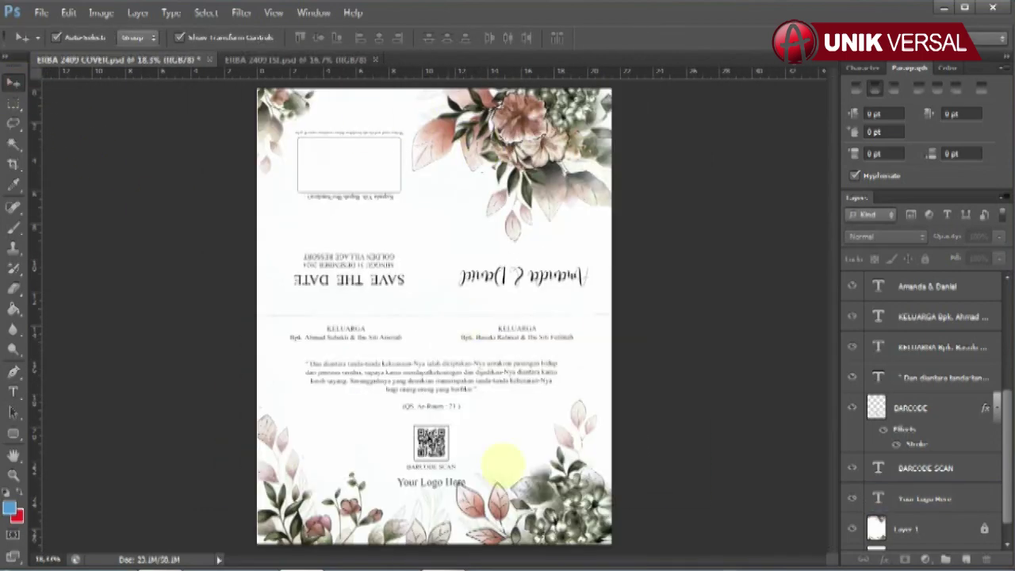
click(101, 12)
mouse_move(198, 154)
click(289, 152)
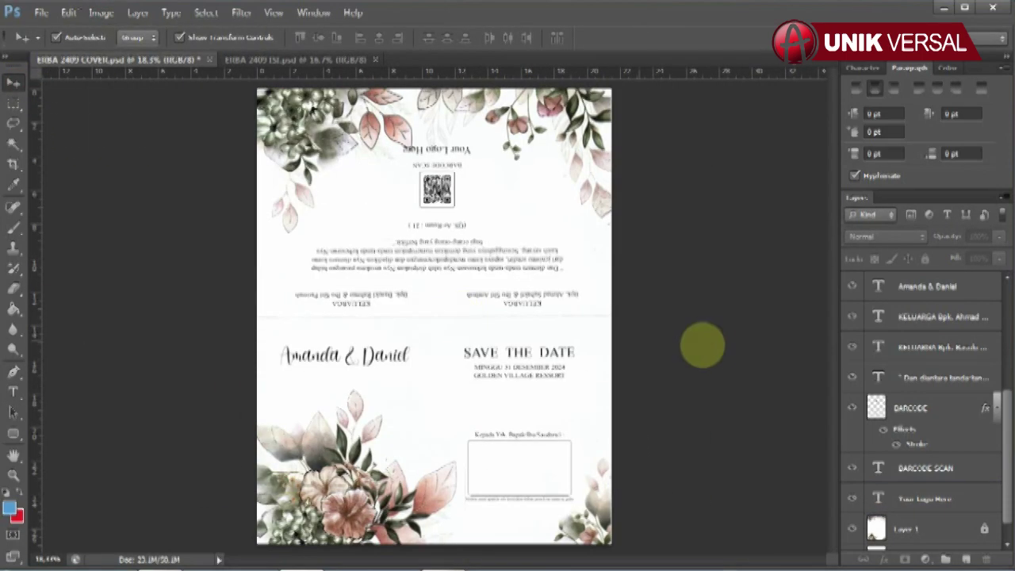
click(294, 60)
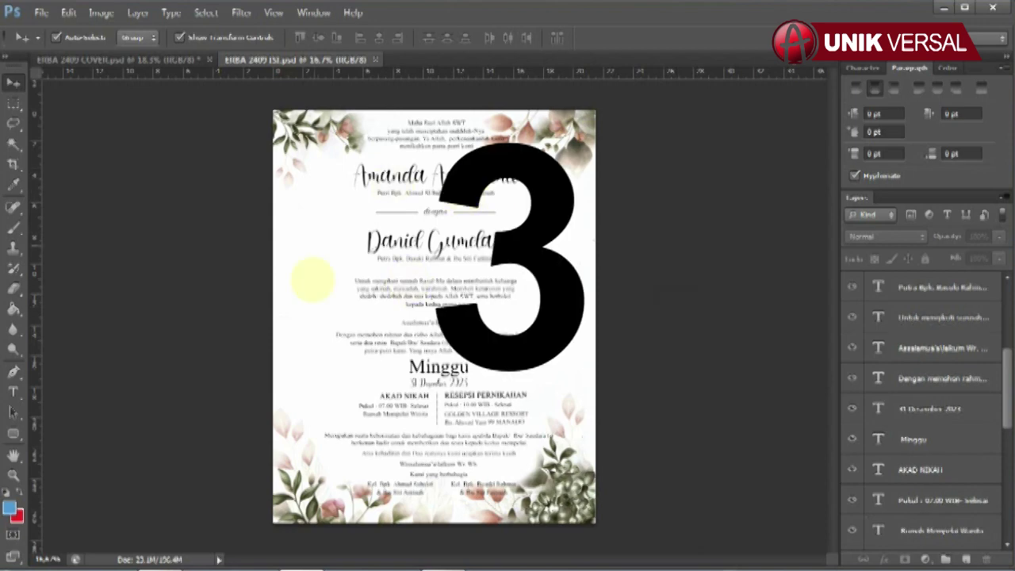
scroll(405, 262, up, 3)
scroll(404, 261, up, 3)
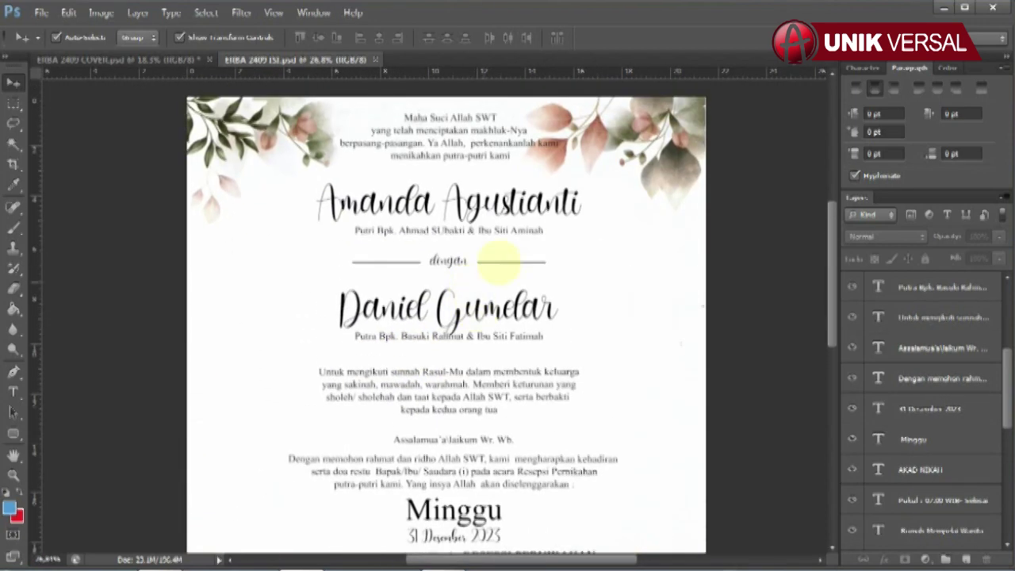
click(555, 204)
click(13, 392)
drag(340, 212, 640, 215)
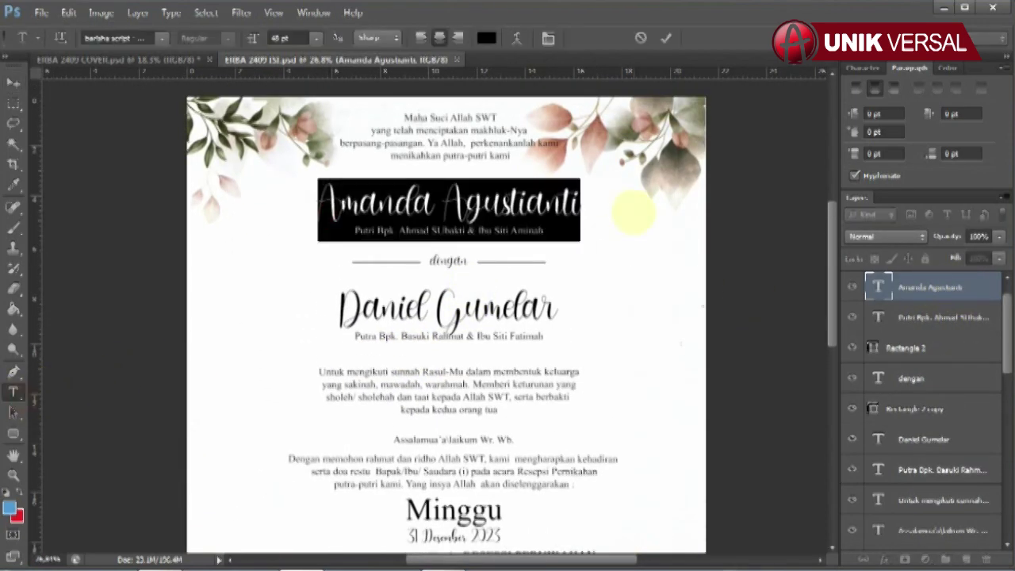
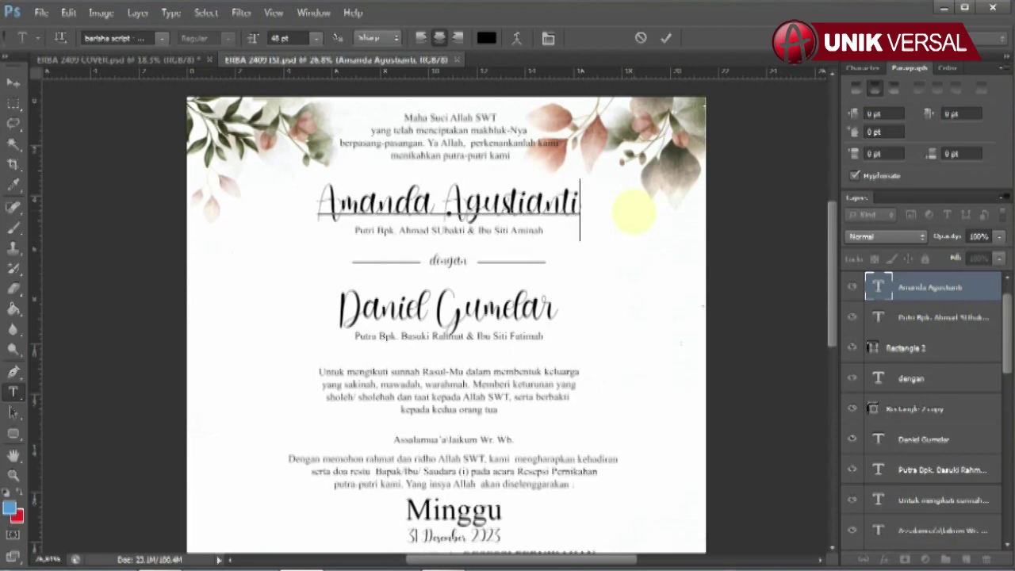
click(13, 82)
click(951, 317)
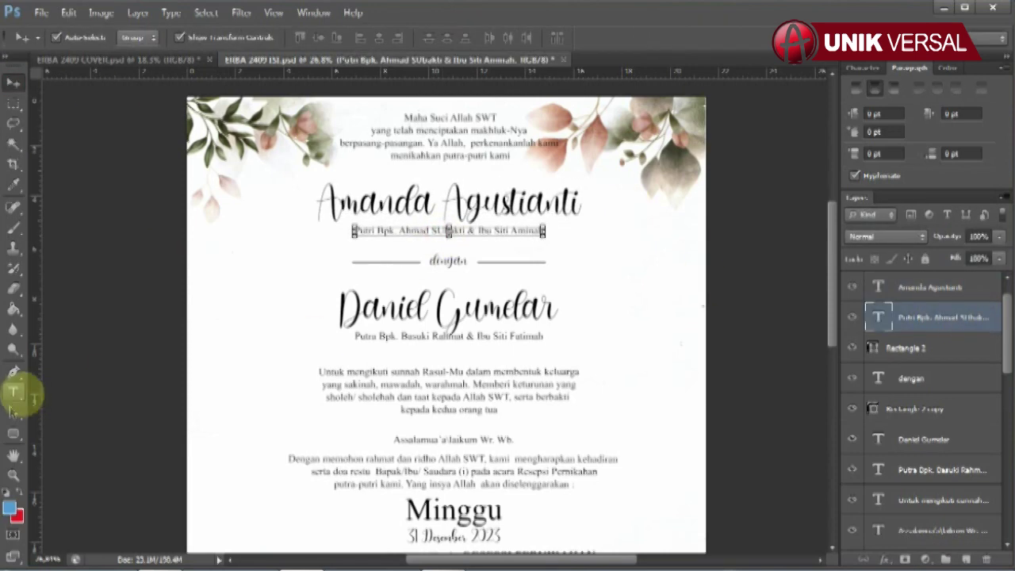
click(14, 392)
triple_click(354, 240)
click(14, 82)
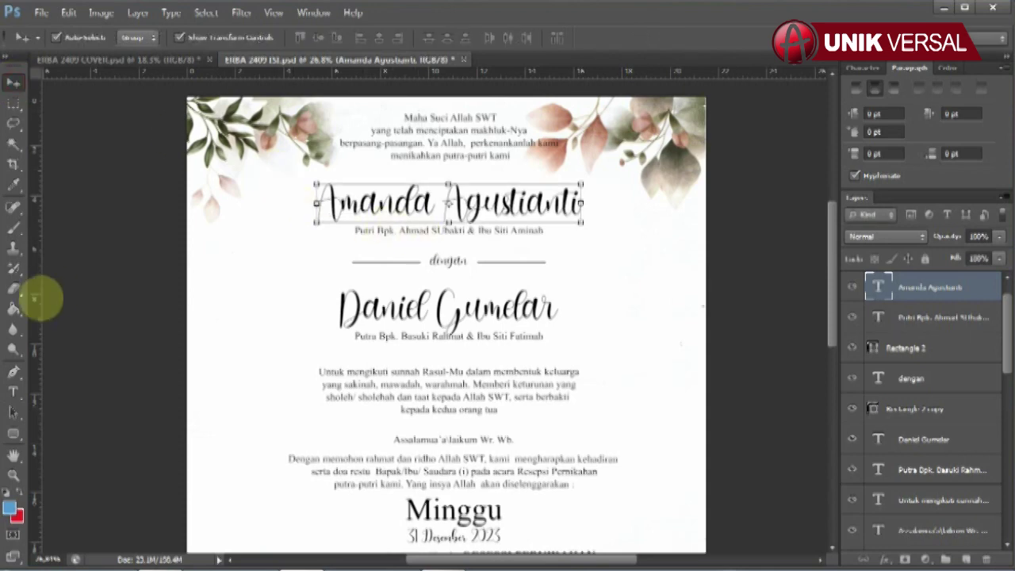
click(13, 391)
triple_click(399, 231)
text(Putri Bpk. Ahmad Sub)
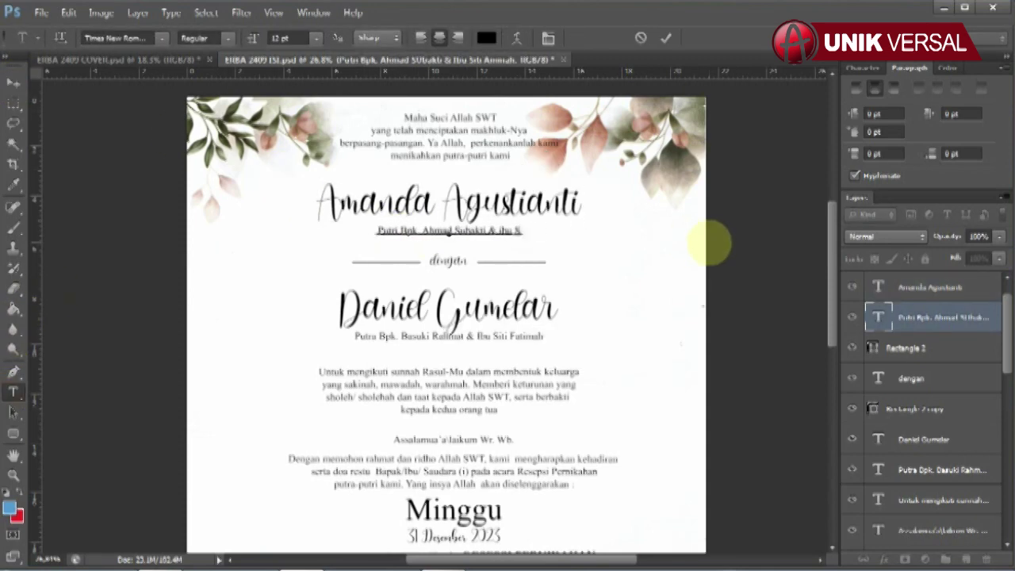
click(14, 81)
click(381, 307)
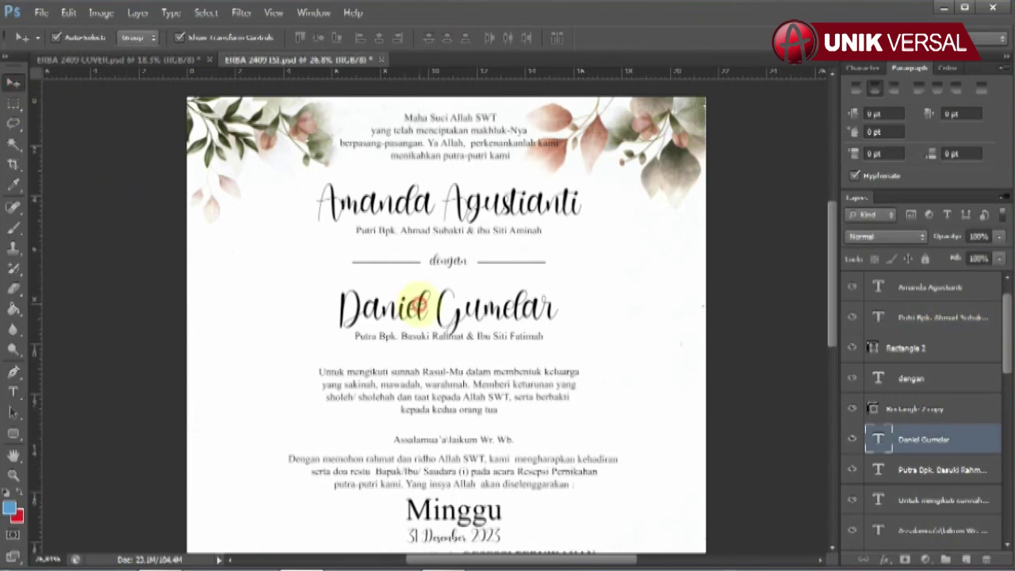
click(14, 391)
drag(344, 302, 562, 310)
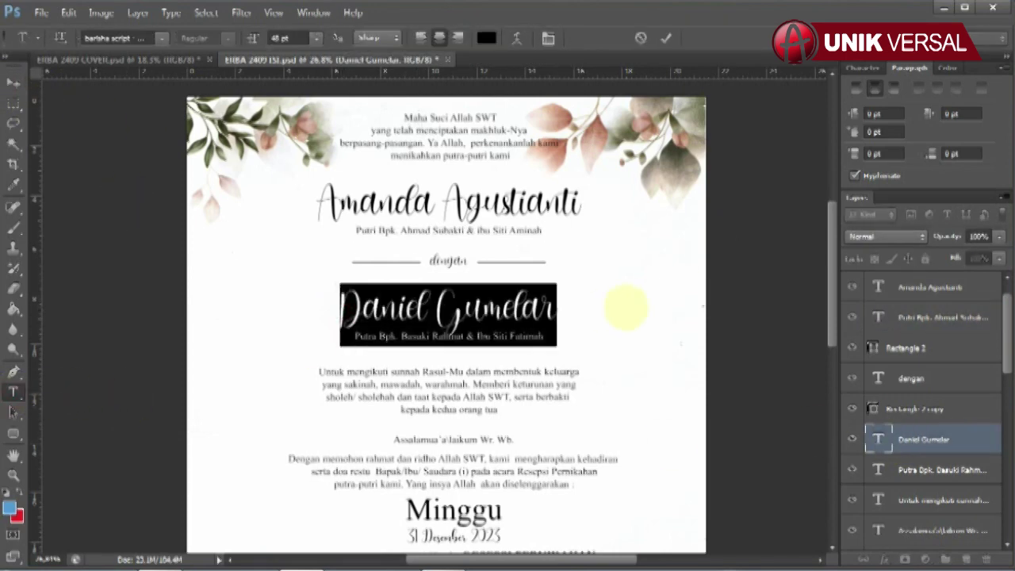
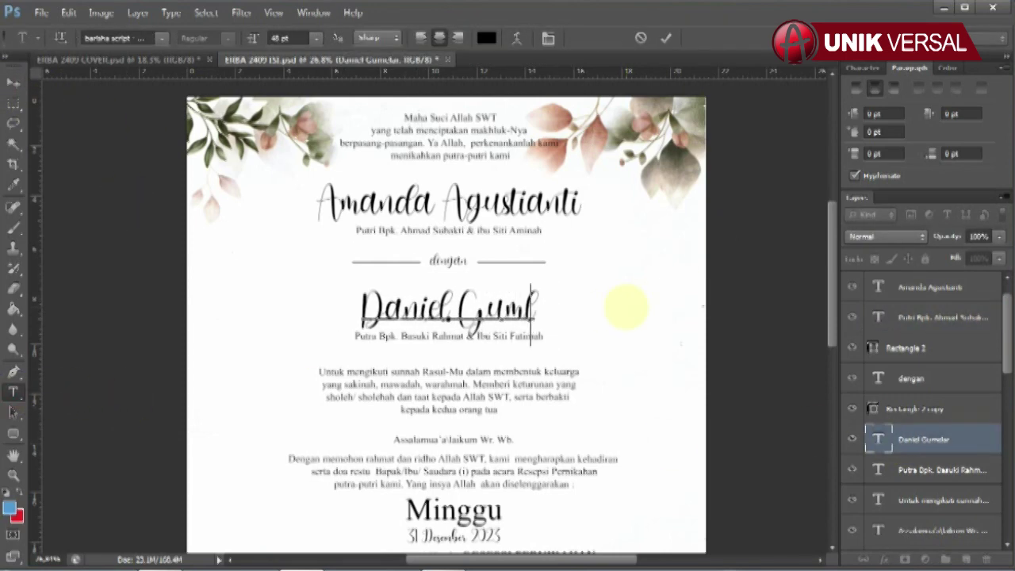
click(13, 81)
Erase and edit the groom's parents line from its end.
click(876, 469)
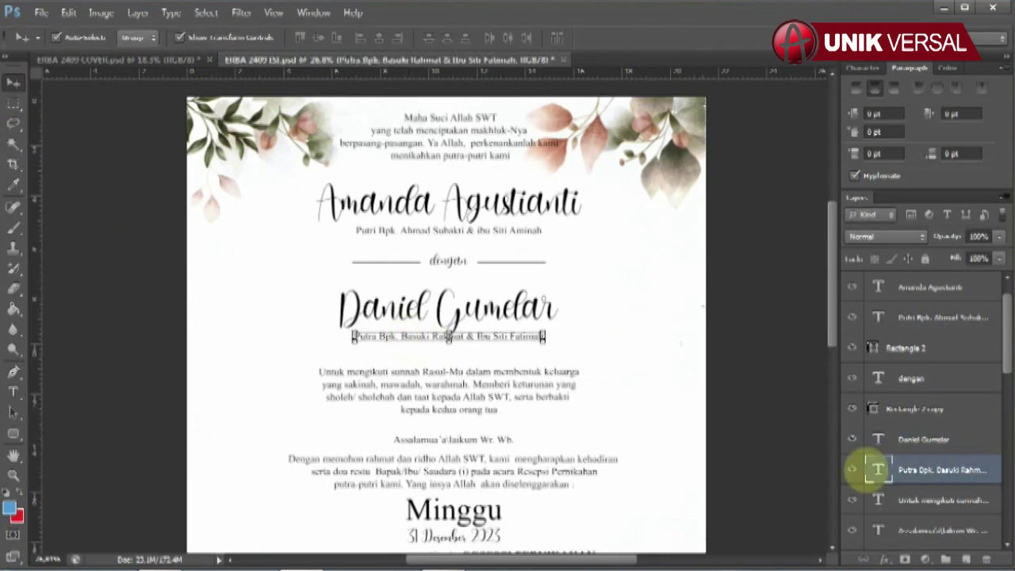
click(13, 391)
triple_click(380, 337)
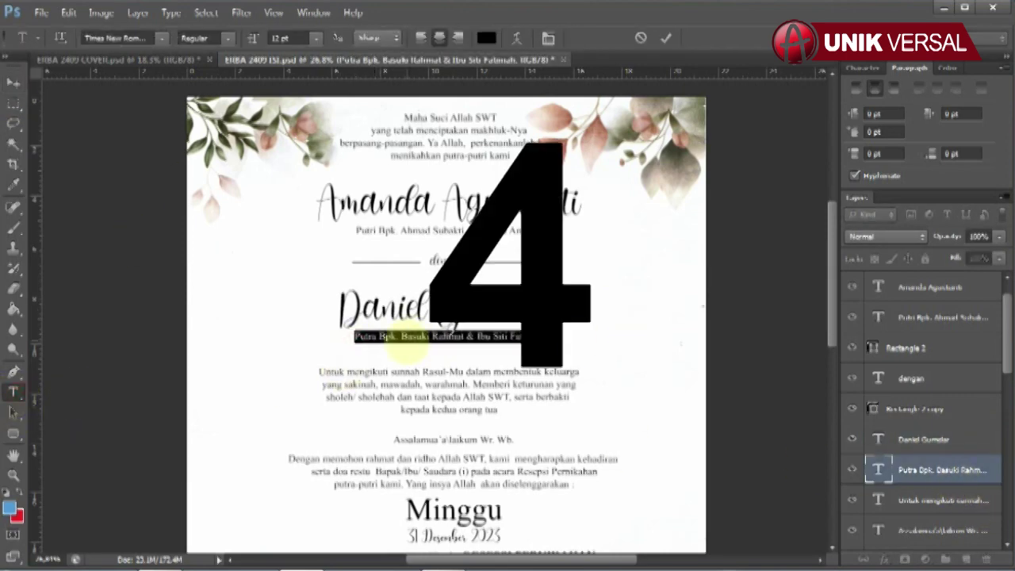
key(End)
key(BackSpace)
key(BackSpace)
key(BackSpace)
key(BackSpace)
key(BackSpace)
key(BackSpace)
key(BackSpace)
key(BackSpace)
key(BackSpace)
key(BackSpace)
key(BackSpace)
key(BackSpace)
key(BackSpace)
key(BackSpace)
key(BackSpace)
key(BackSpace)
key(BackSpace)
key(BackSpace)
key(BackSpace)
key(BackSpace)
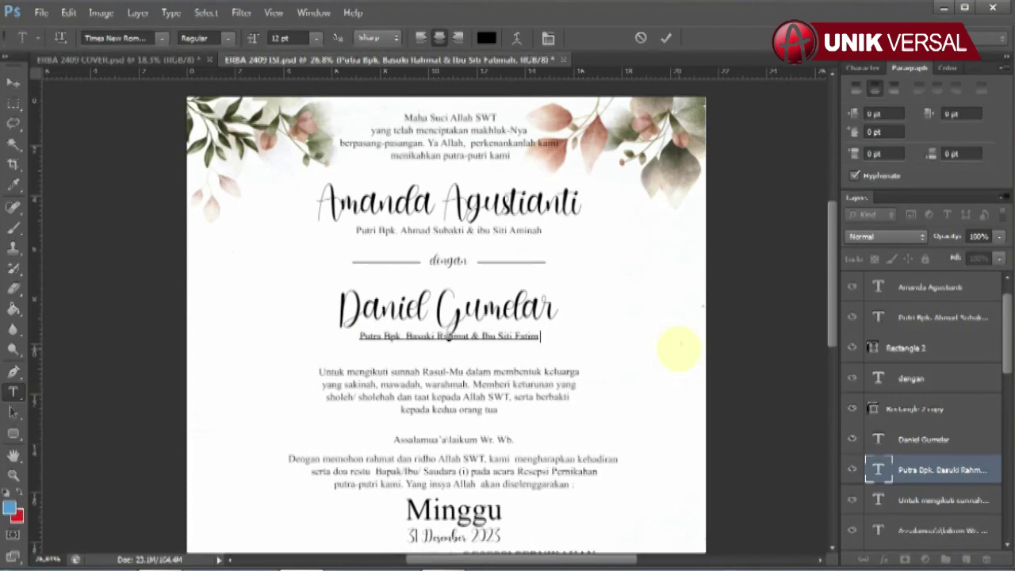
click(13, 82)
Move the Minggu layer above the date layer and retype the day as 'Minggu'.
scroll(507, 389, down, 5)
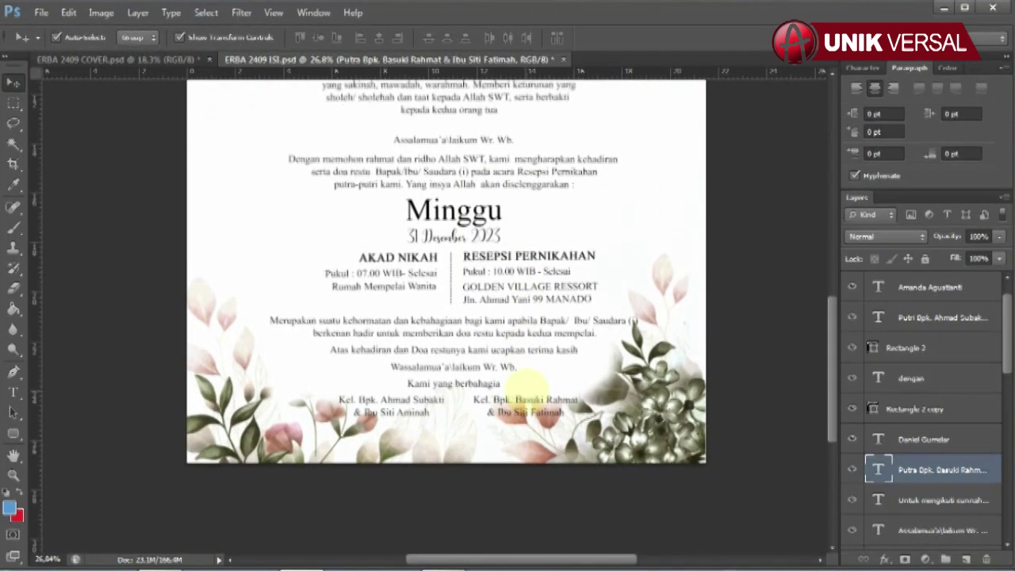
click(739, 355)
click(454, 210)
scroll(926, 476, down, 5)
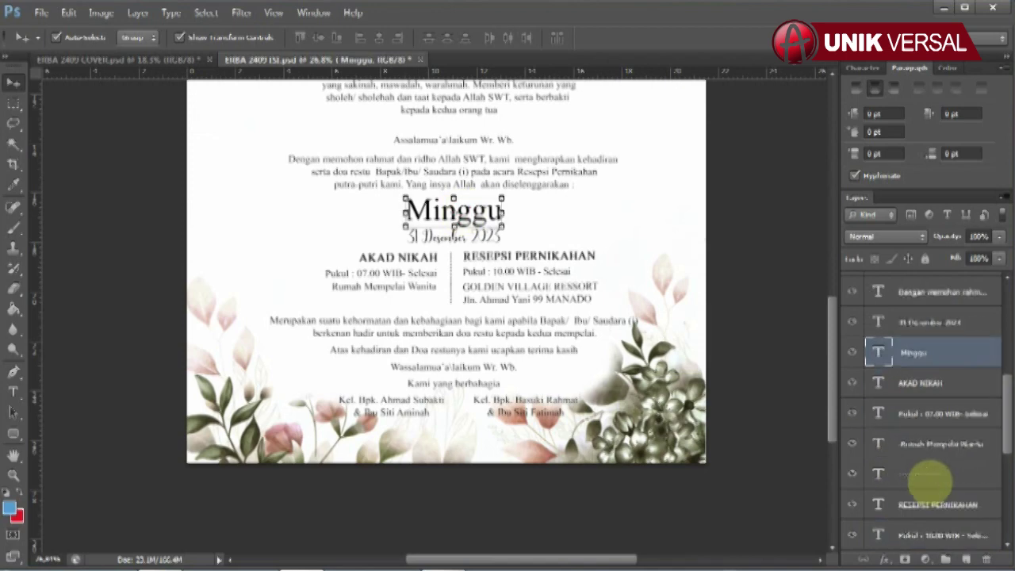
drag(915, 353, 943, 317)
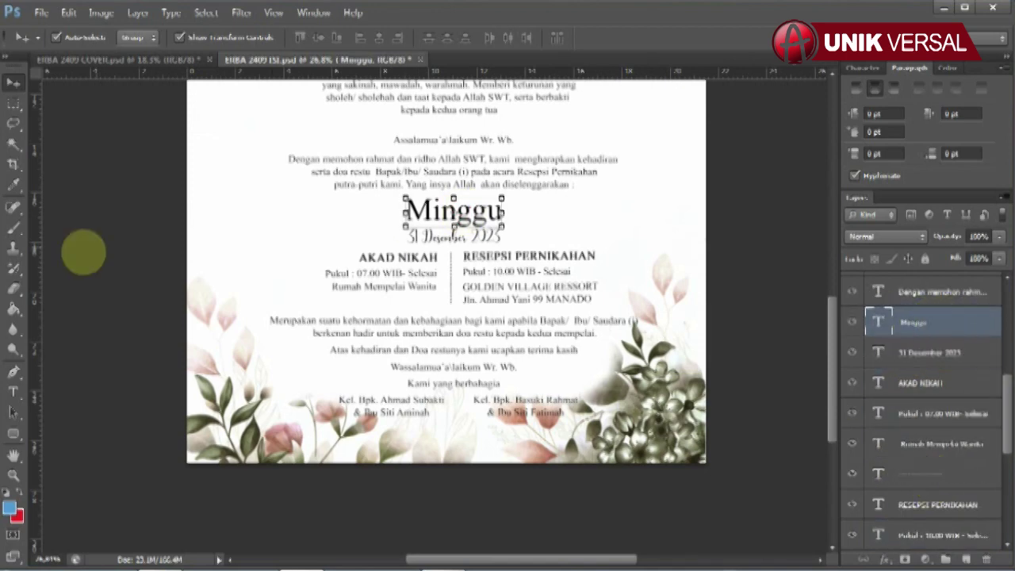
click(14, 391)
double_click(454, 204)
text(Minggu)
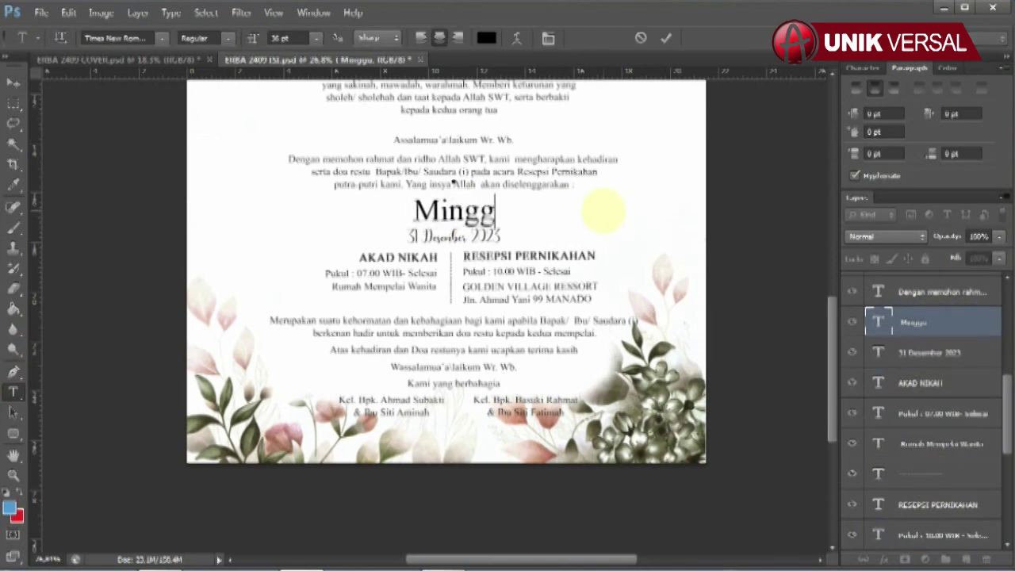
click(13, 82)
click(259, 222)
Change the date to '31 Desember 2024'.
click(876, 352)
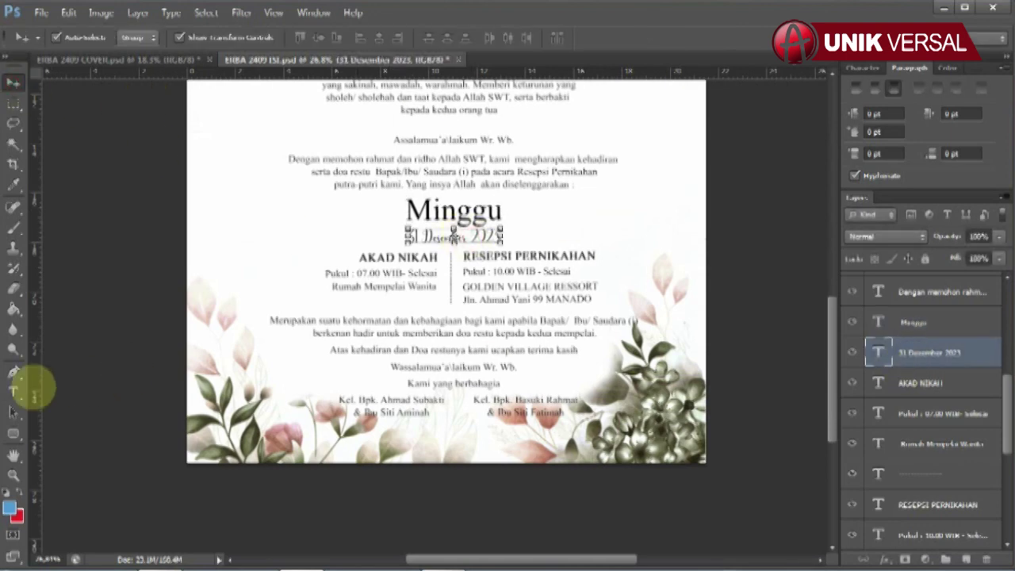
click(13, 392)
drag(410, 236, 584, 219)
text(31)
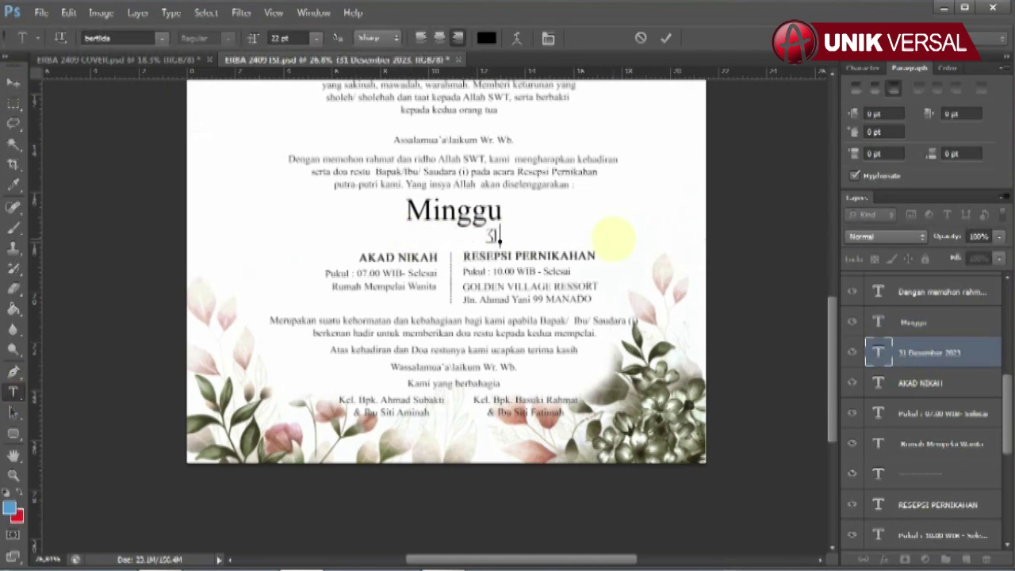
text( Desember 2024)
click(13, 83)
Change the Akad Nikah time to 'Pukul : 08.00 WIB - Selesai'.
click(398, 256)
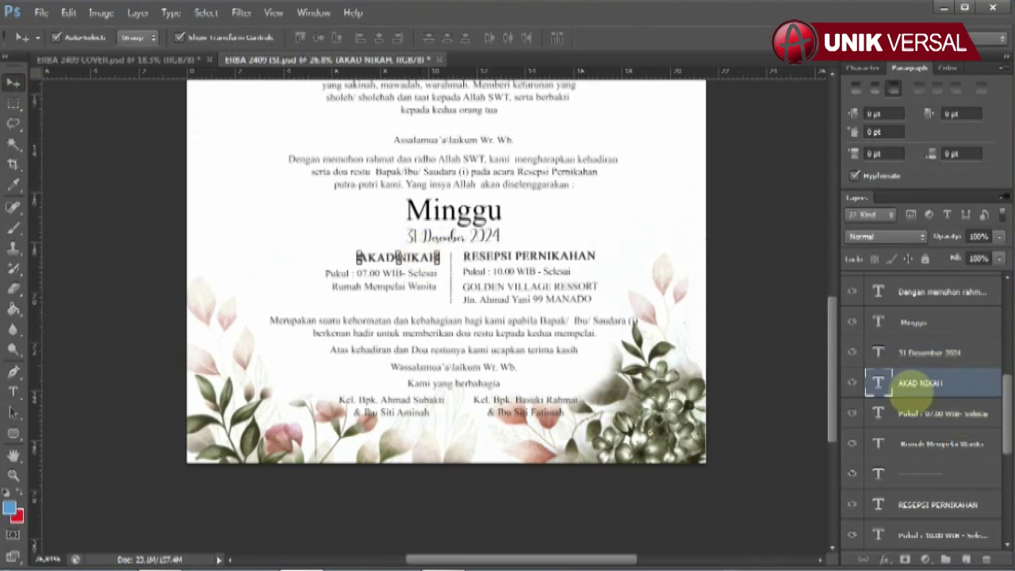
click(327, 273)
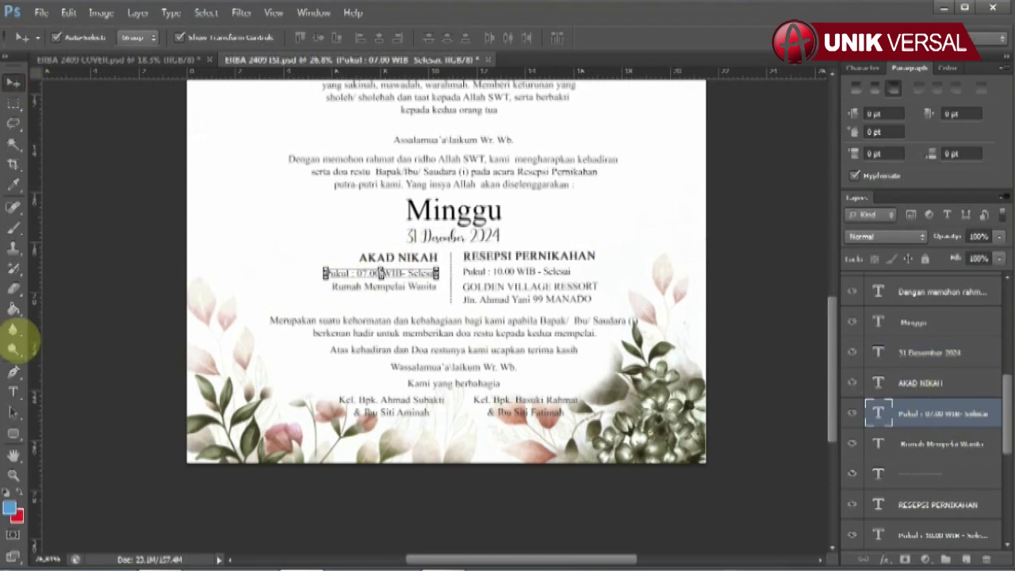
click(12, 392)
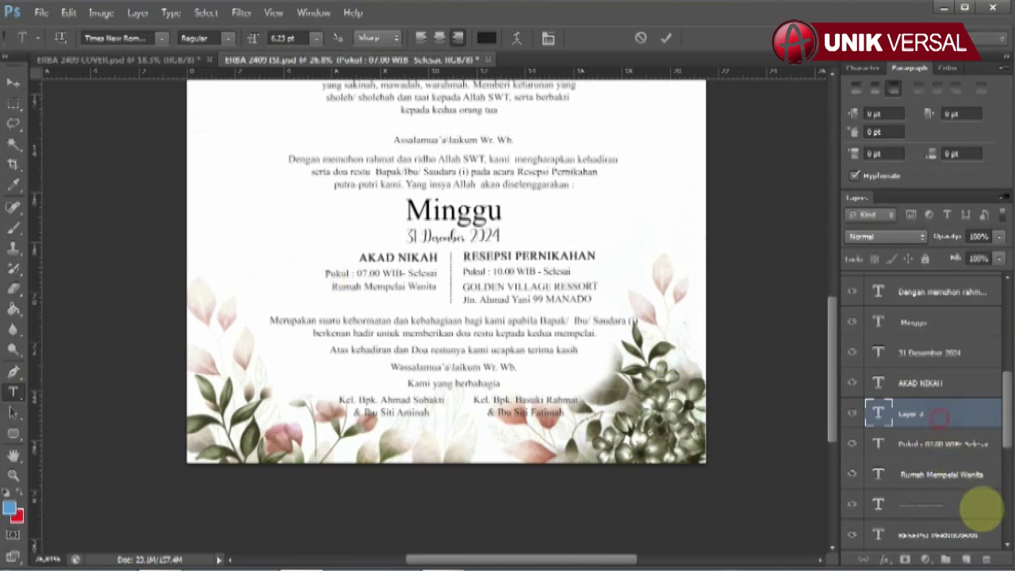
scroll(992, 516, down, 1)
drag(357, 273, 438, 272)
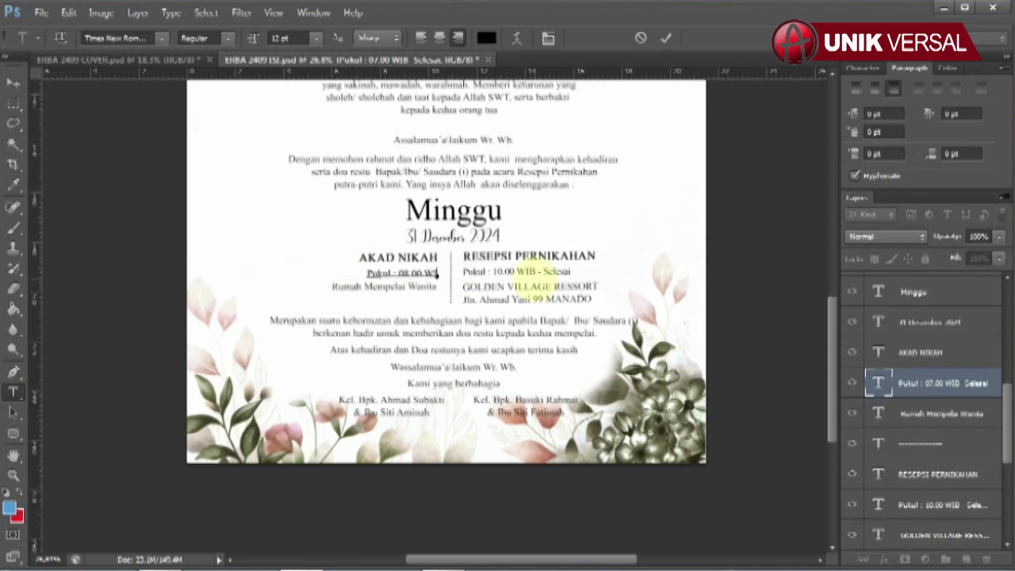
click(12, 83)
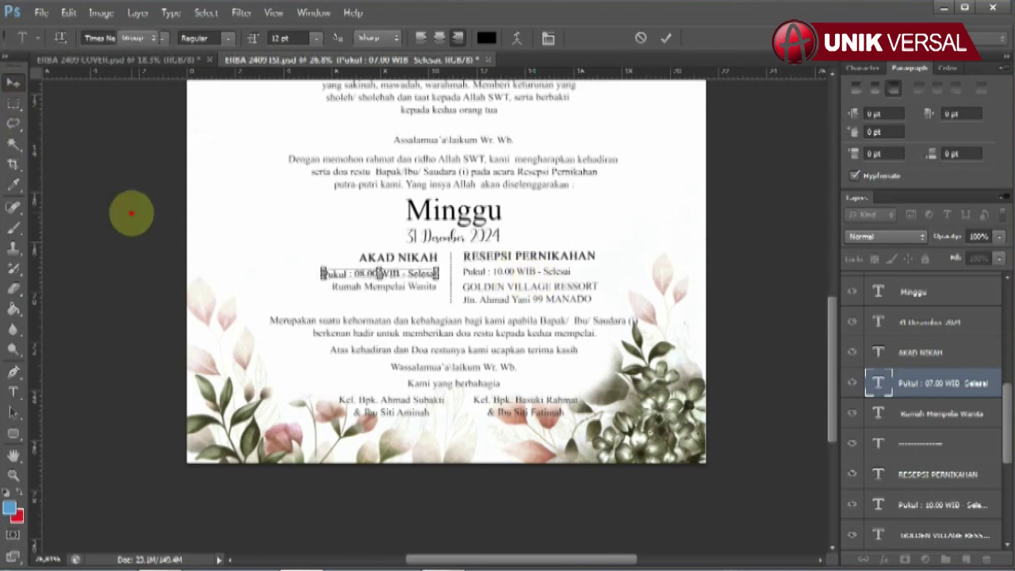
Start retyping the reception time line as 'Pukul : 10.00 WIB - Se'.
click(385, 285)
click(851, 414)
click(585, 252)
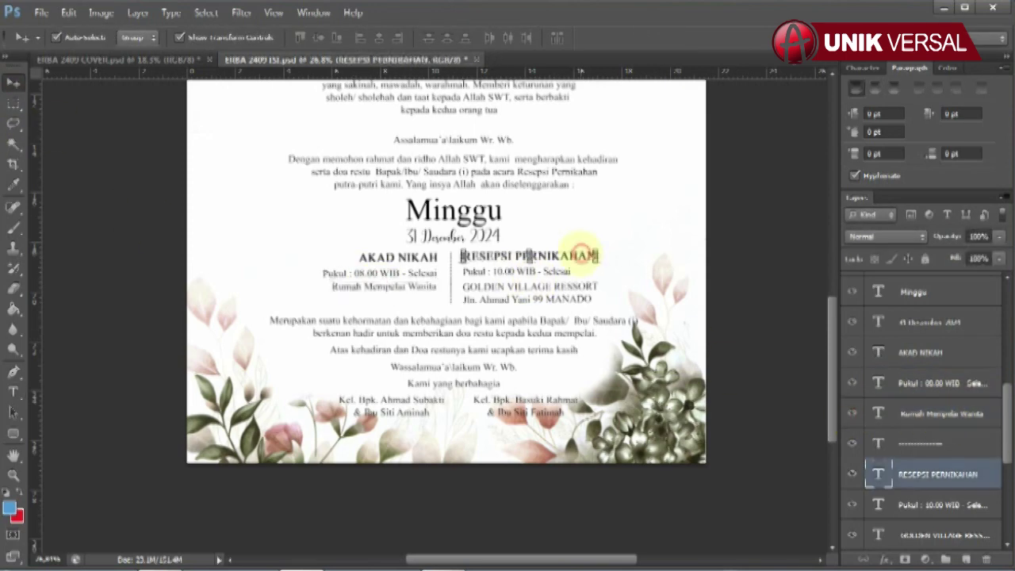
scroll(926, 444, down, 4)
scroll(928, 455, down, 1)
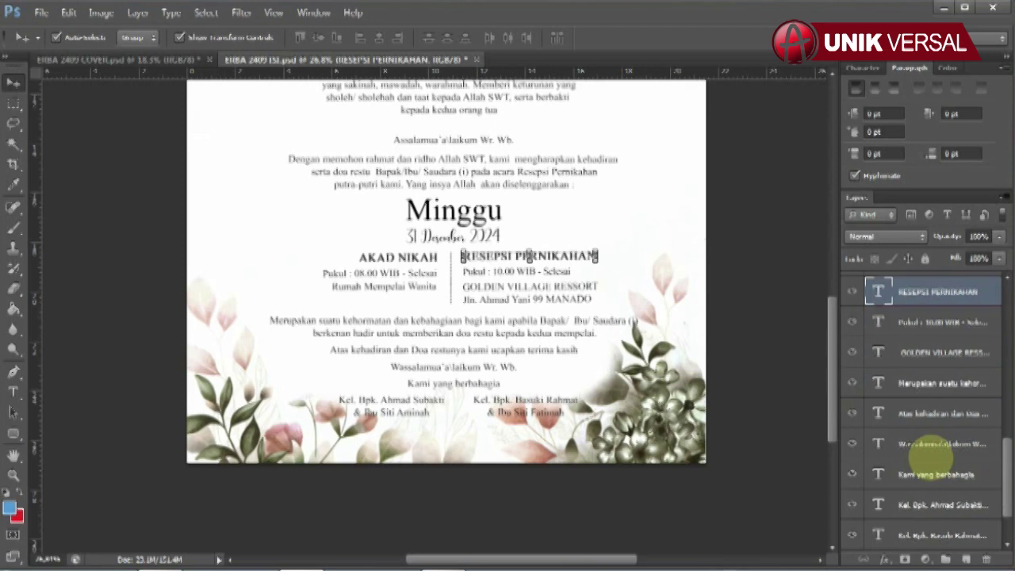
click(551, 271)
click(12, 391)
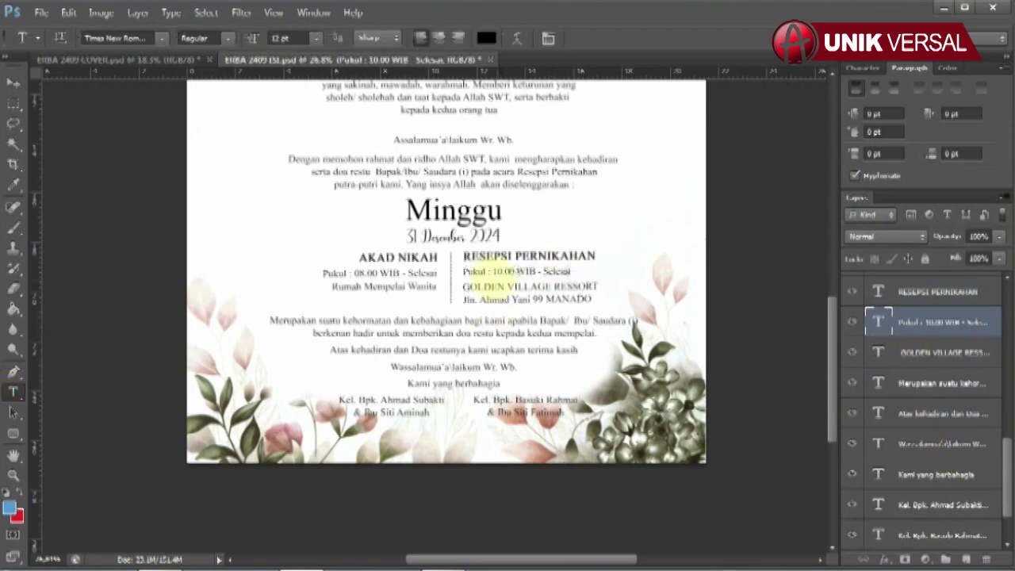
drag(462, 271, 571, 271)
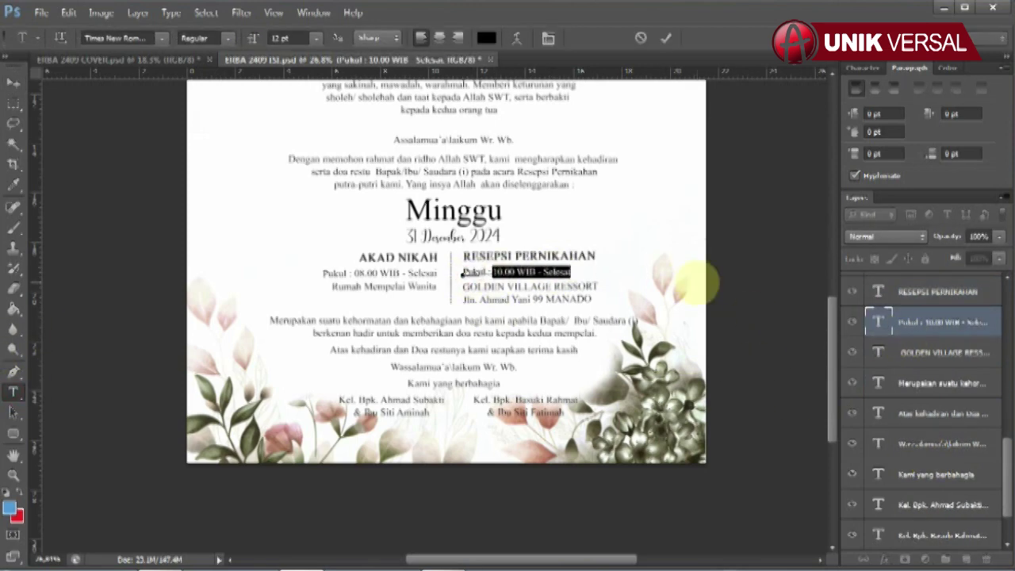
text(Pukul : 10.00 WIB - Se)
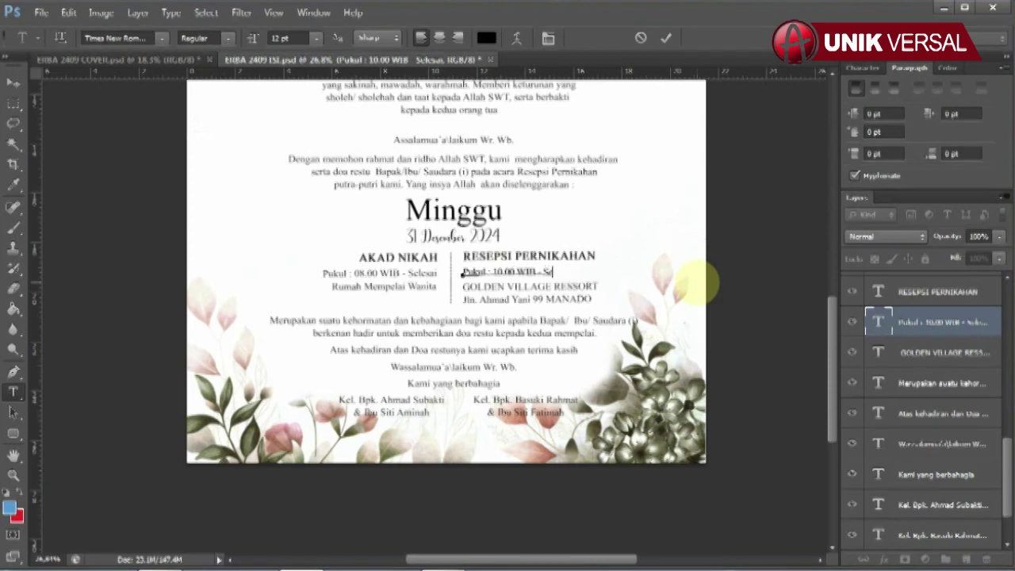
Change the venue lines to GOLDEN VILLAGE RESSORT and Jln. AHMAD YANI 99 JAKARTA.
click(18, 83)
click(491, 287)
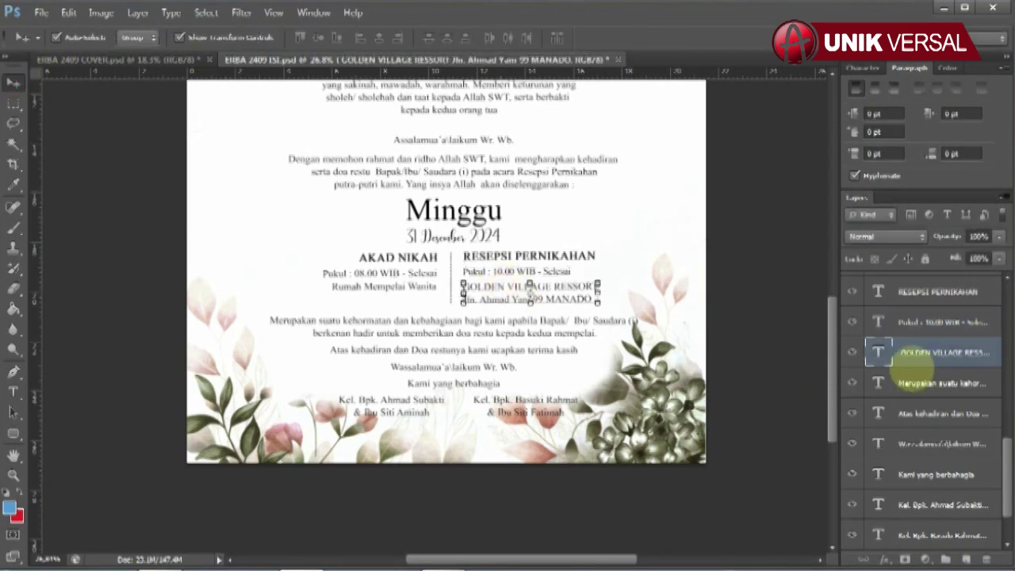
key(t)
drag(463, 284, 593, 302)
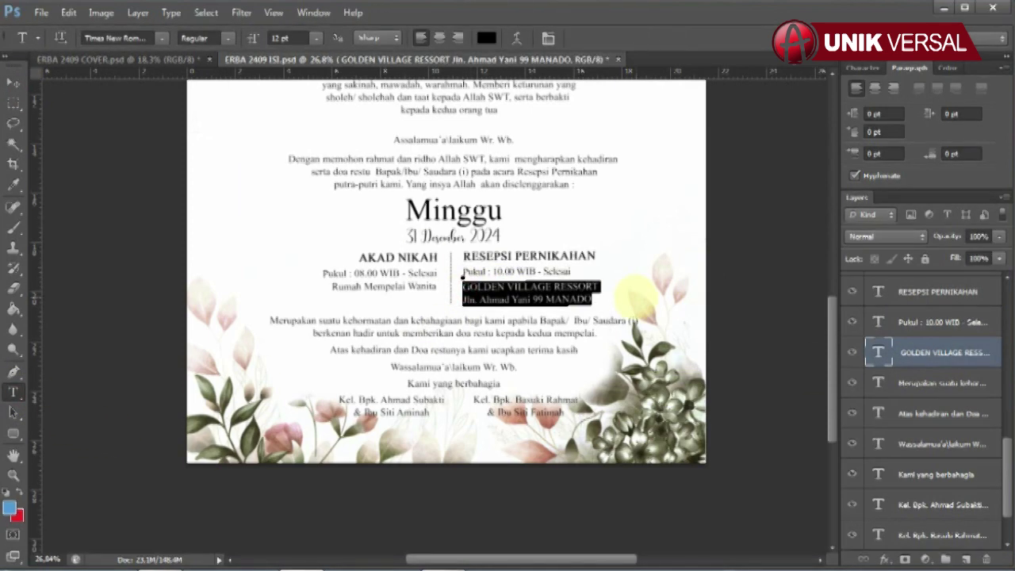
text(GOLDEN VILLAGE R)
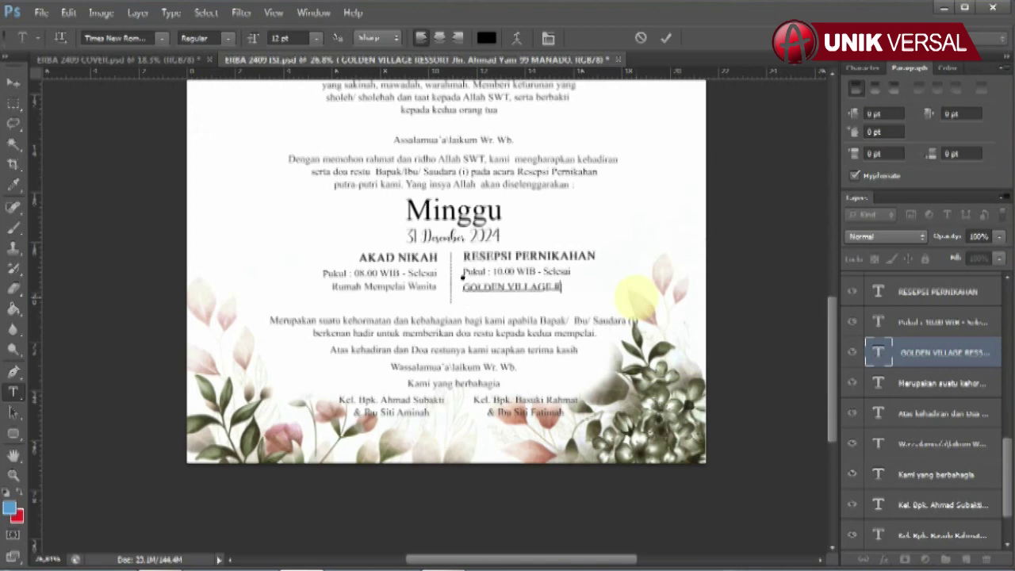
text(ESSORT)
key(Return)
text(Jln. AHMAD YANI 99)
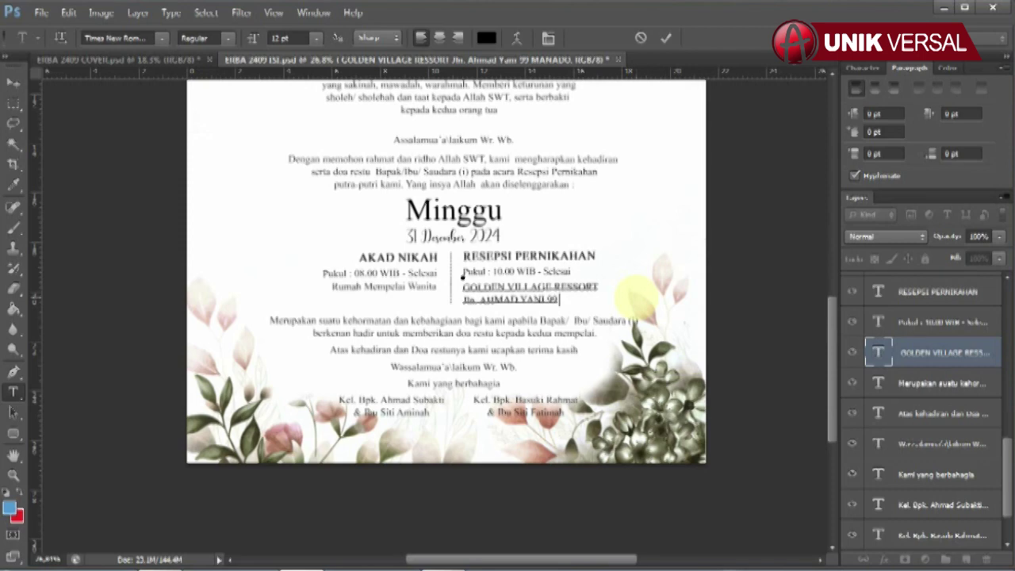
text( JAKARTA)
click(13, 81)
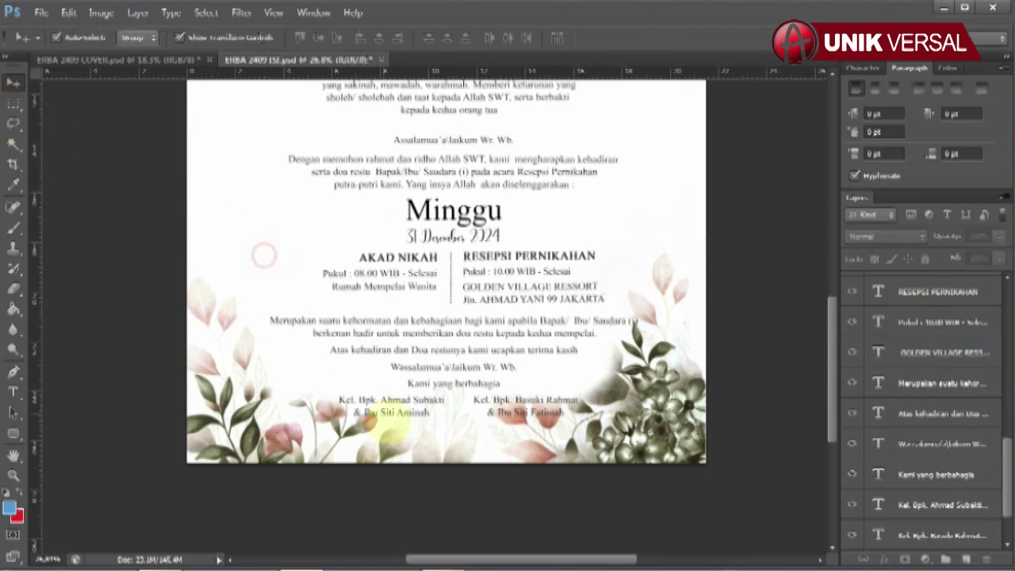
Retype the bride's family block with the father's name and '& Ibu' mother's name on two lines.
click(371, 414)
scroll(920, 507, down, 2)
click(14, 389)
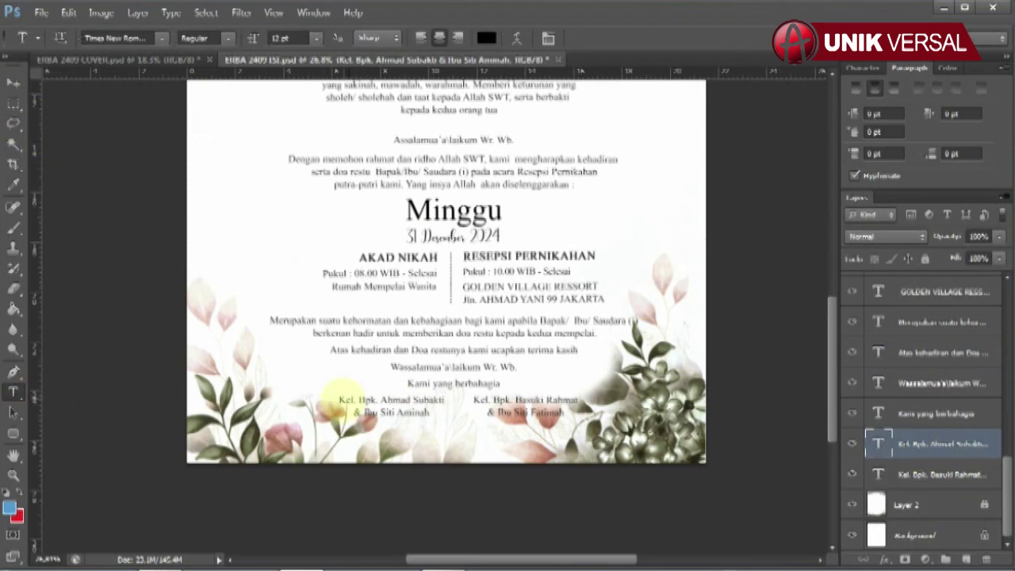
drag(381, 399, 430, 414)
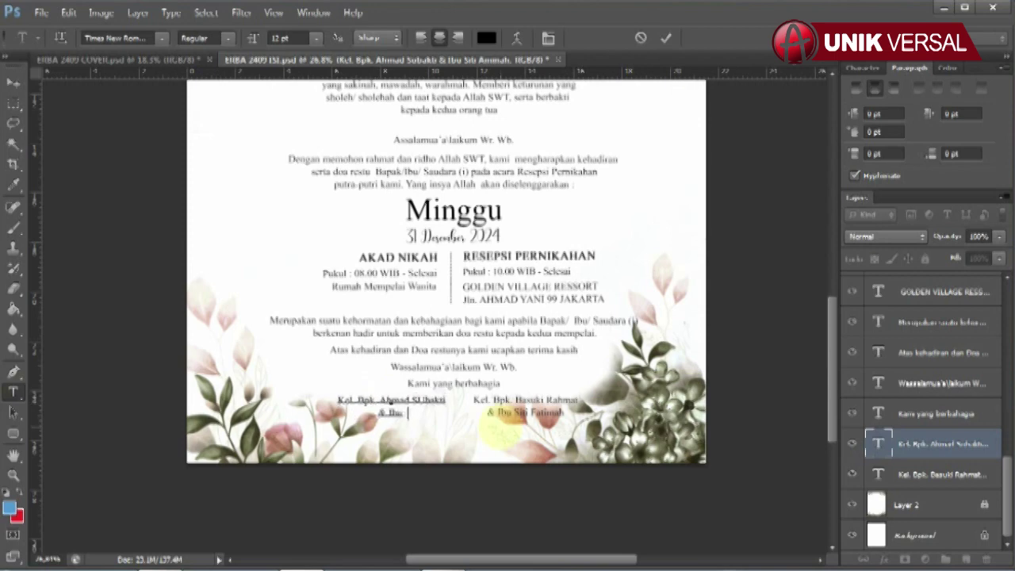
key(Return)
click(13, 82)
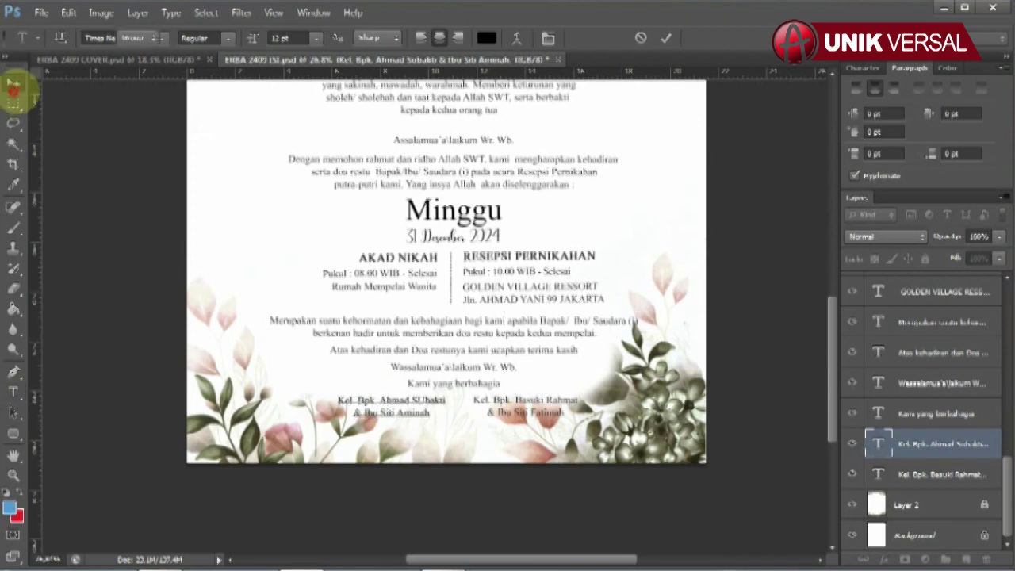
Replace the groom's parents' names in the closing family block with the father's name.
click(939, 474)
click(14, 390)
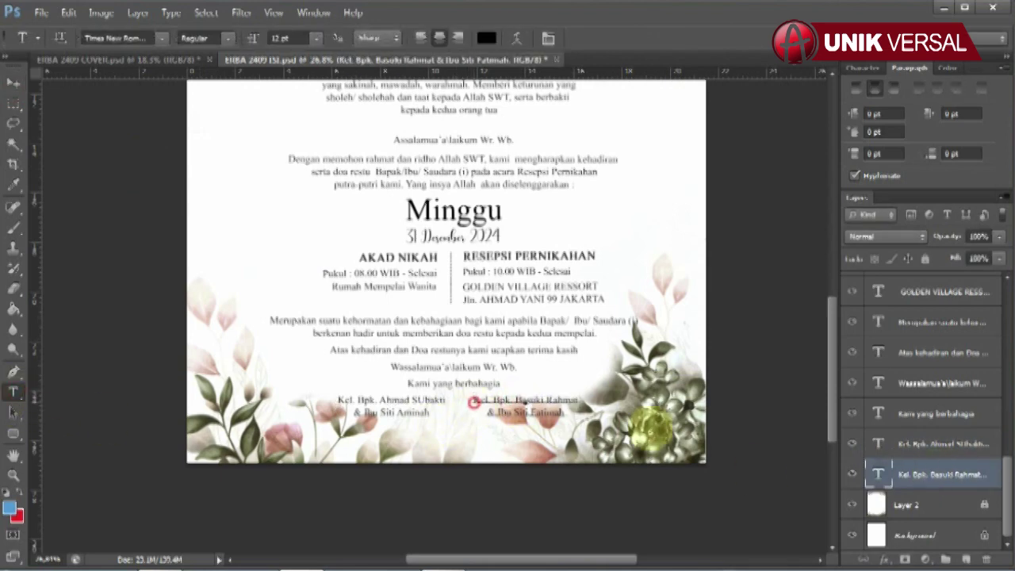
drag(581, 414, 515, 399)
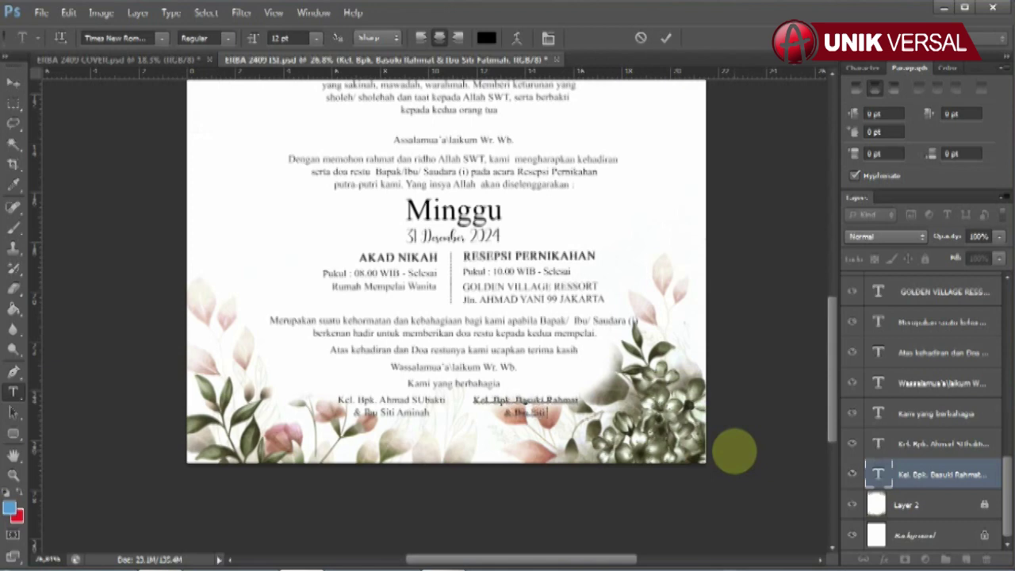
click(14, 82)
key(ctrl+0)
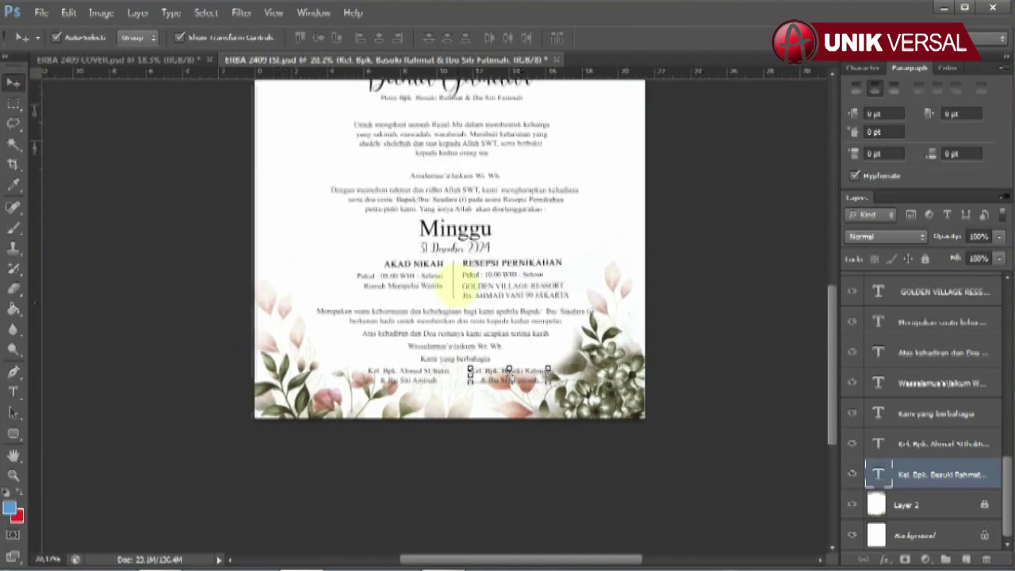
click(672, 354)
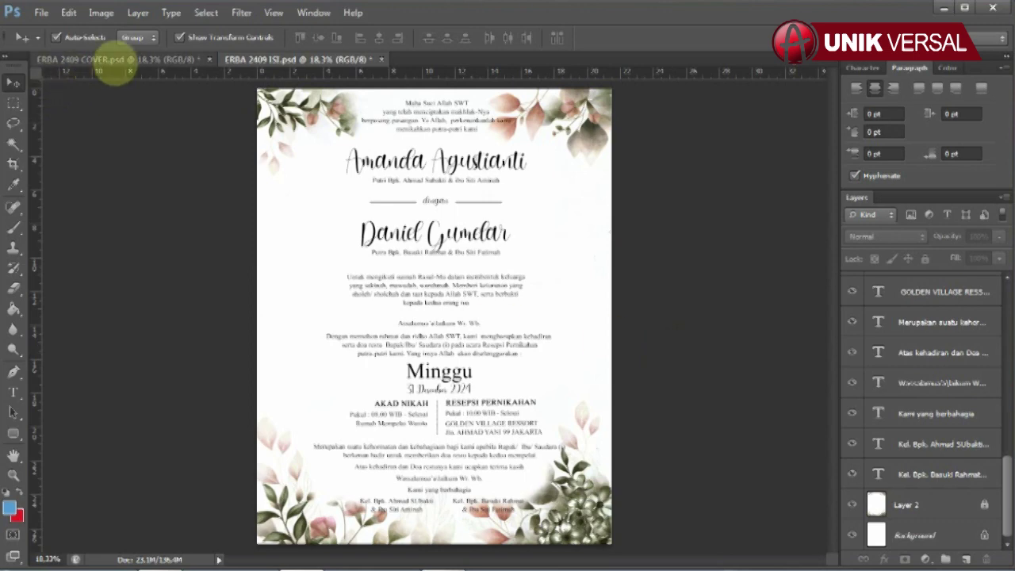
click(115, 58)
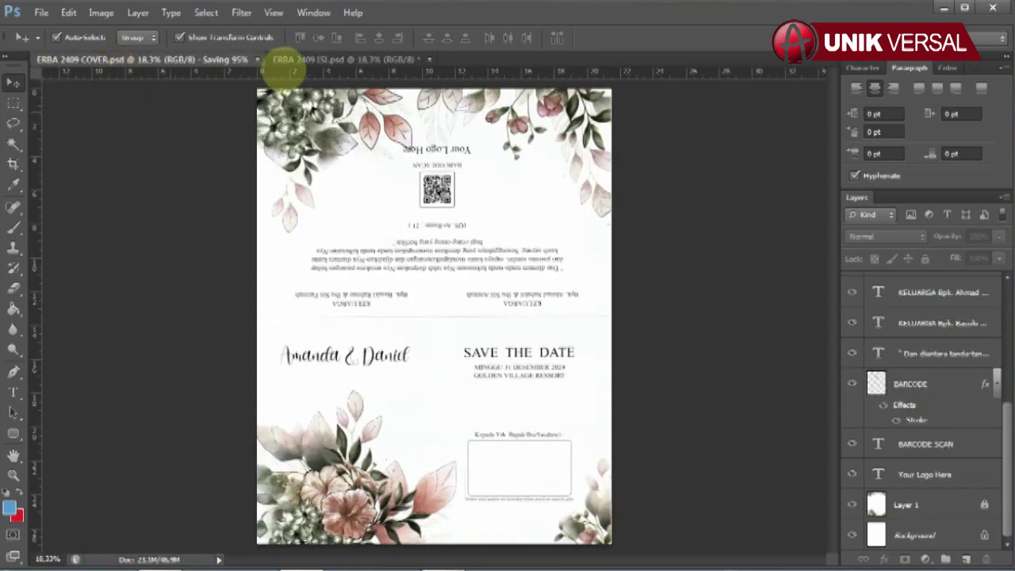
click(287, 59)
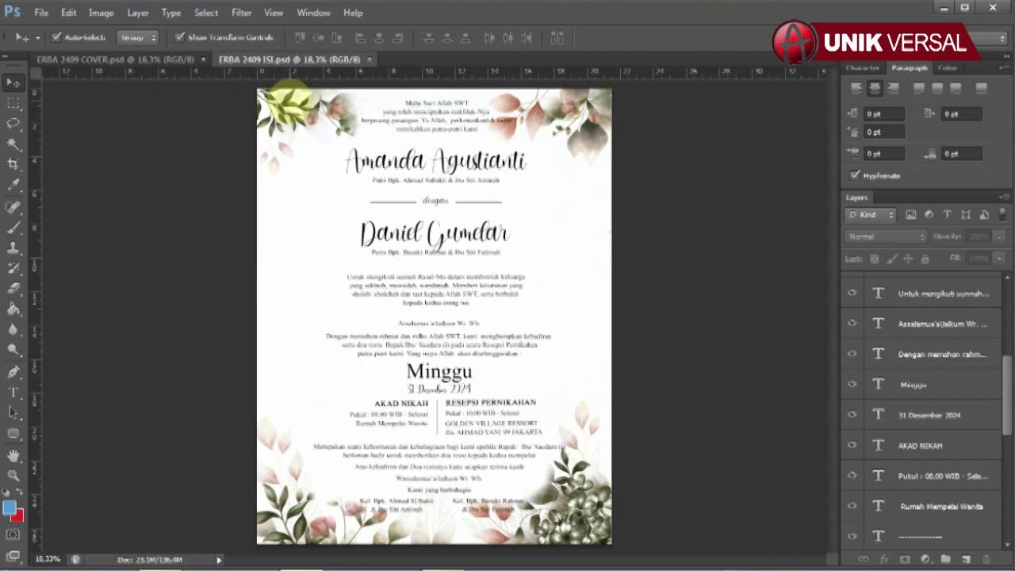